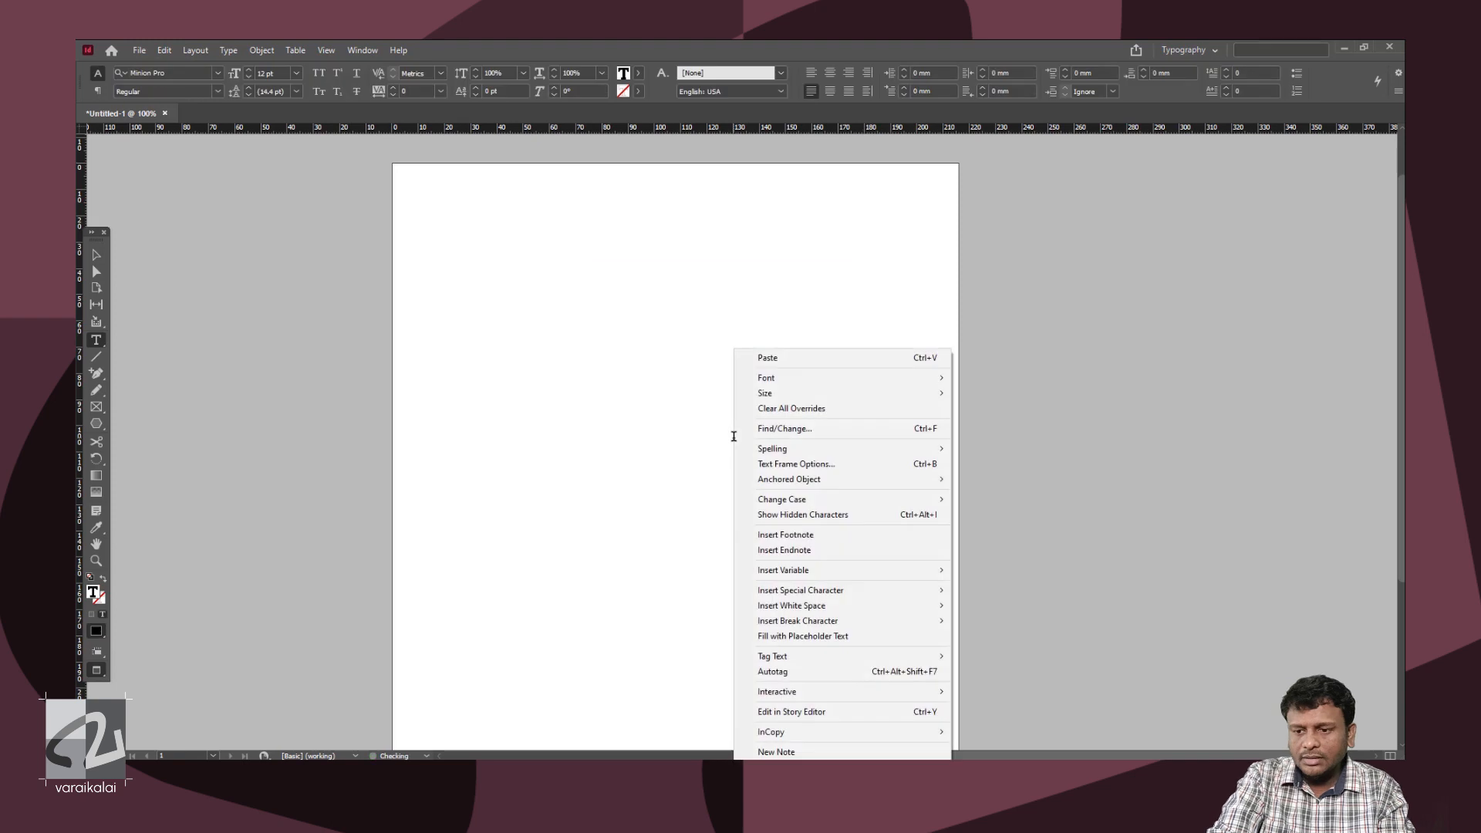
Fill the text frame with placeholder text and select the whole frame.
{"action": "left_click", "coordinate": [817, 637]}
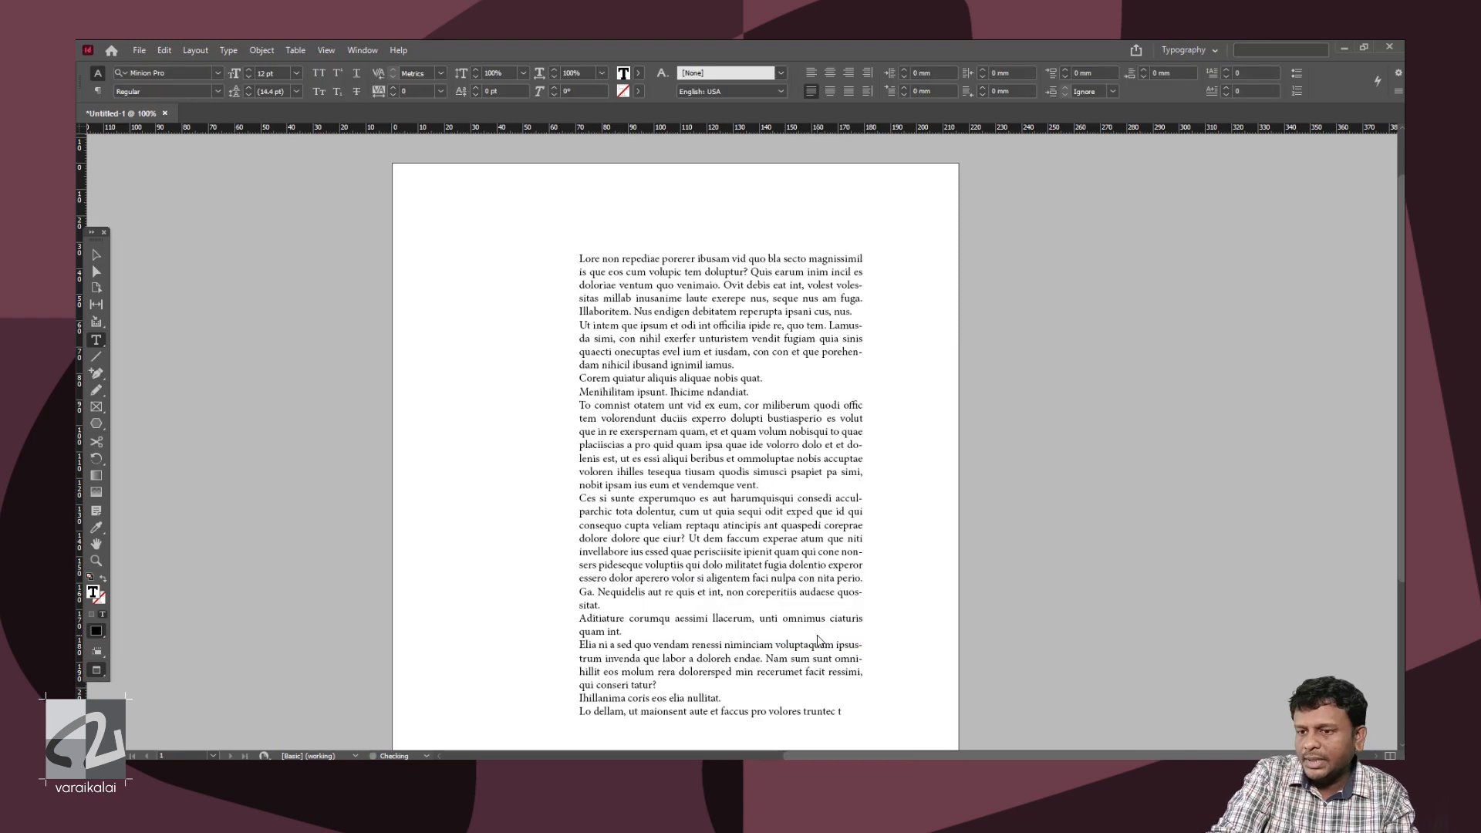
{"action": "left_click", "coordinate": [96, 255]}
{"action": "left_click", "coordinate": [635, 359]}
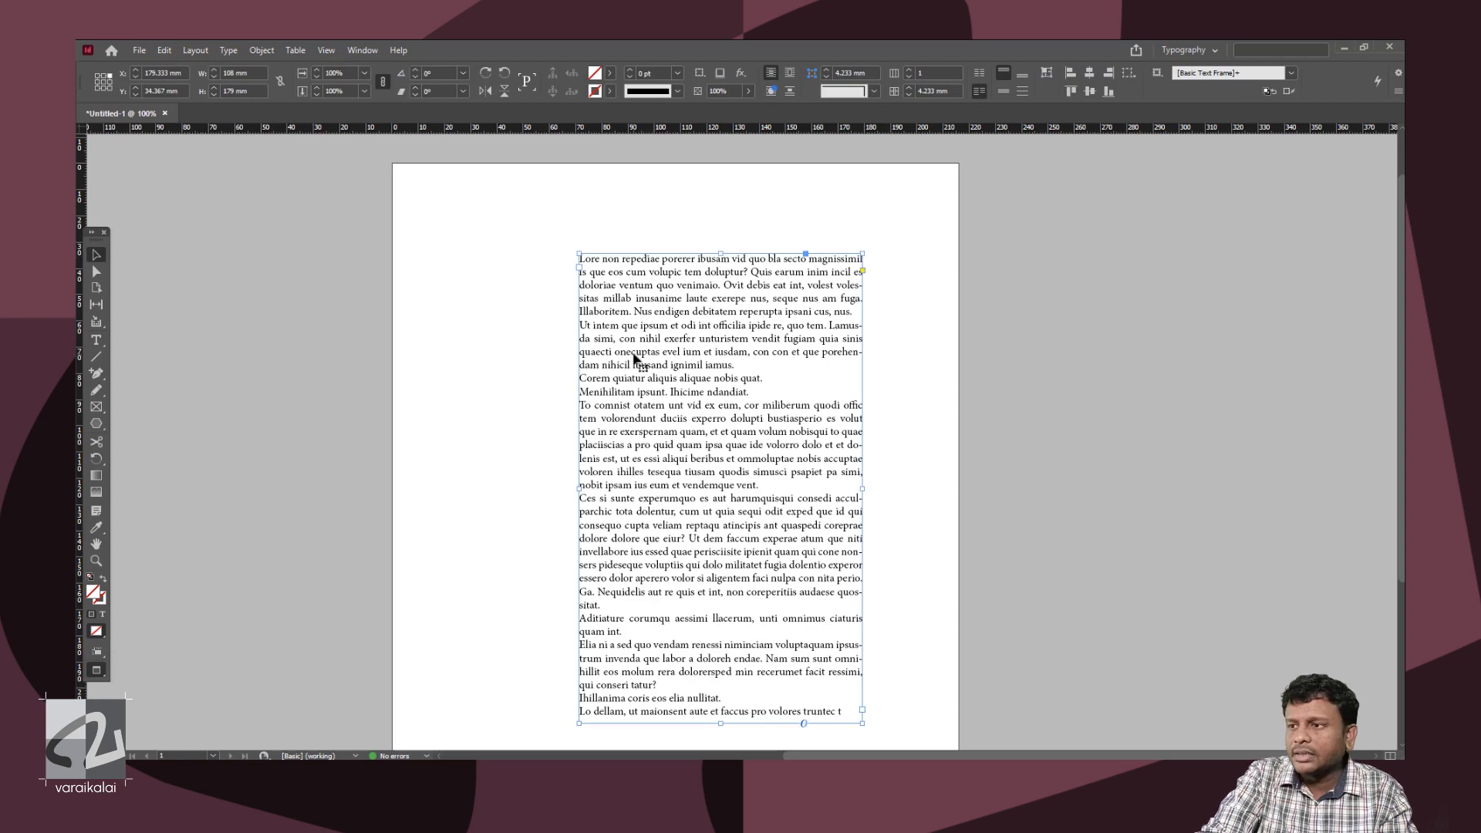
Open the paragraph formatting settings and move the text frame to X 165 mm, Y 31 mm.
{"action": "left_click", "coordinate": [228, 50]}
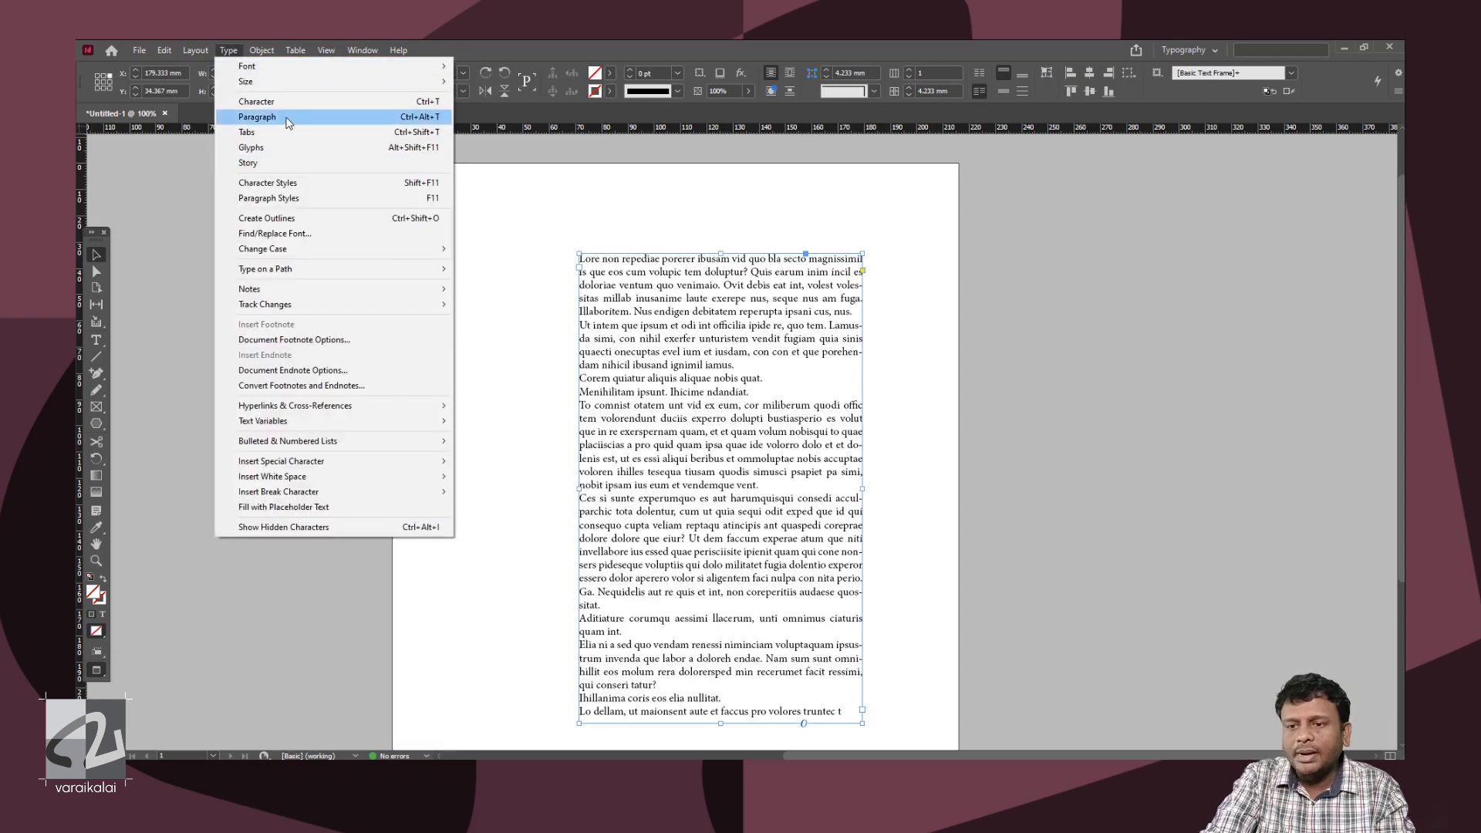
{"action": "left_click", "coordinate": [287, 122]}
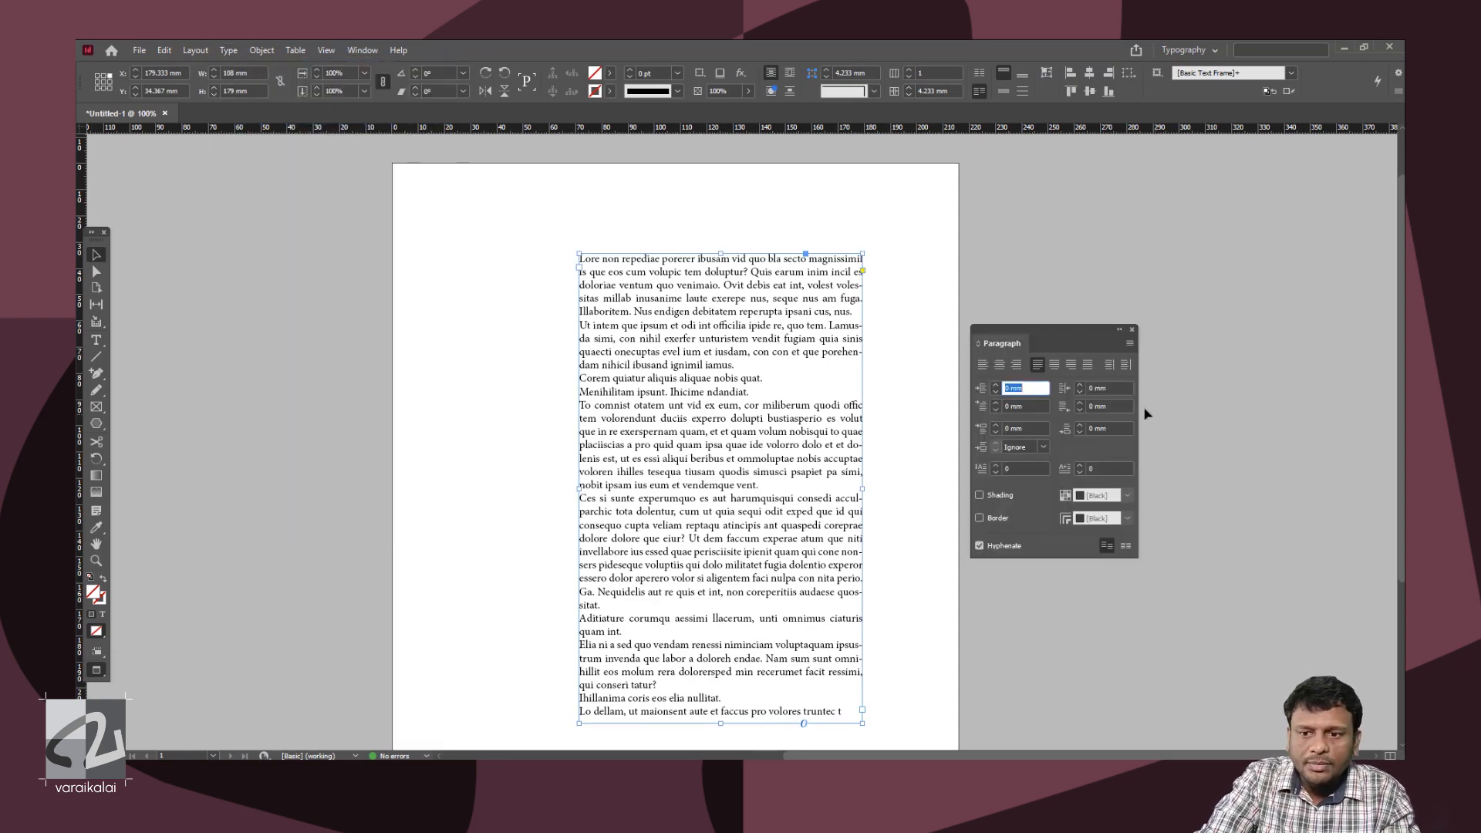
{"action": "left_click_drag", "start_coordinate": [728, 445], "coordinate": [692, 436]}
{"action": "key", "text": "ctrl+="}
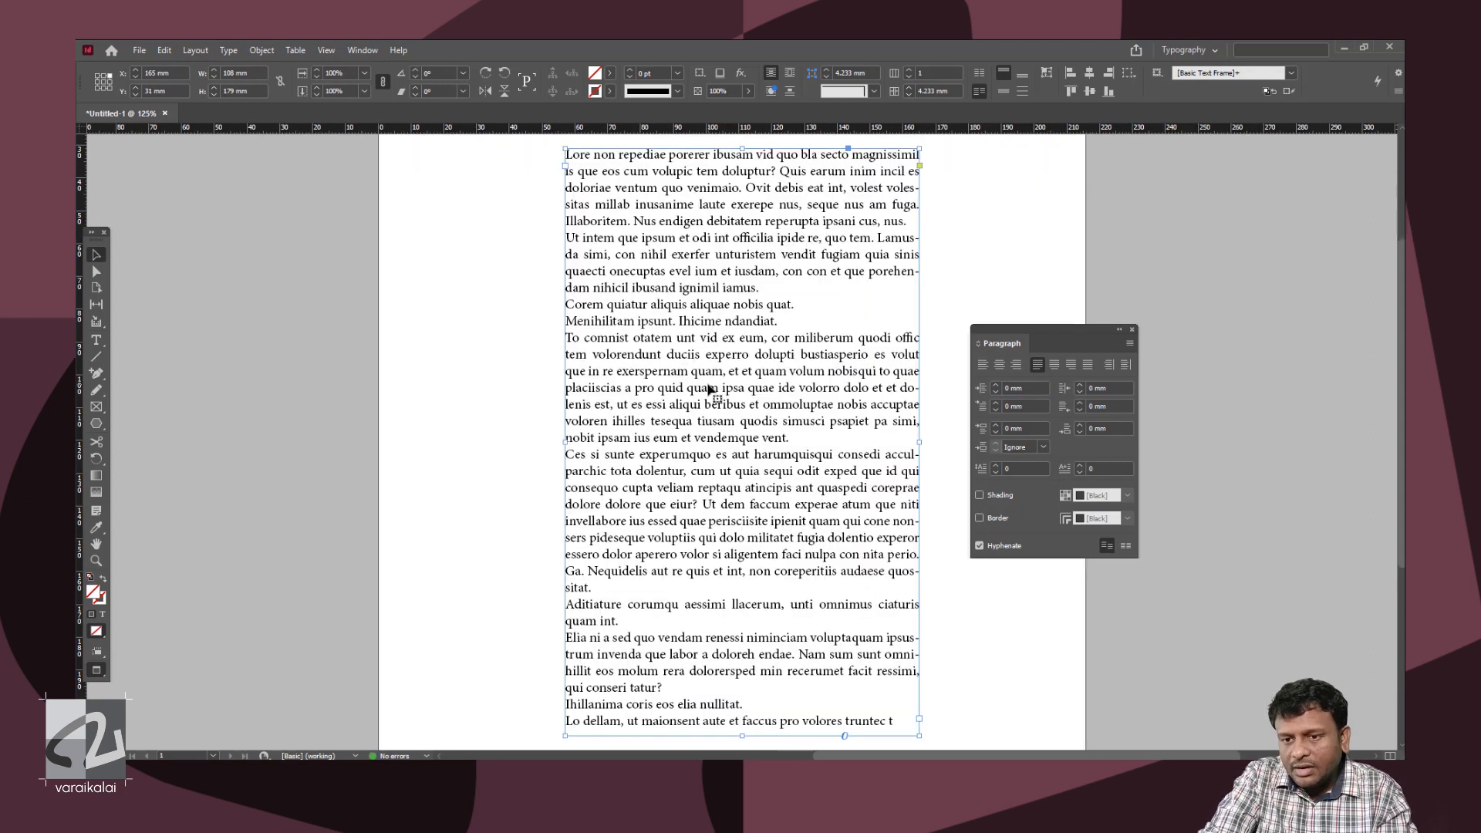
Align the frame's text left, centred and right in turn.
{"action": "left_click", "coordinate": [983, 365]}
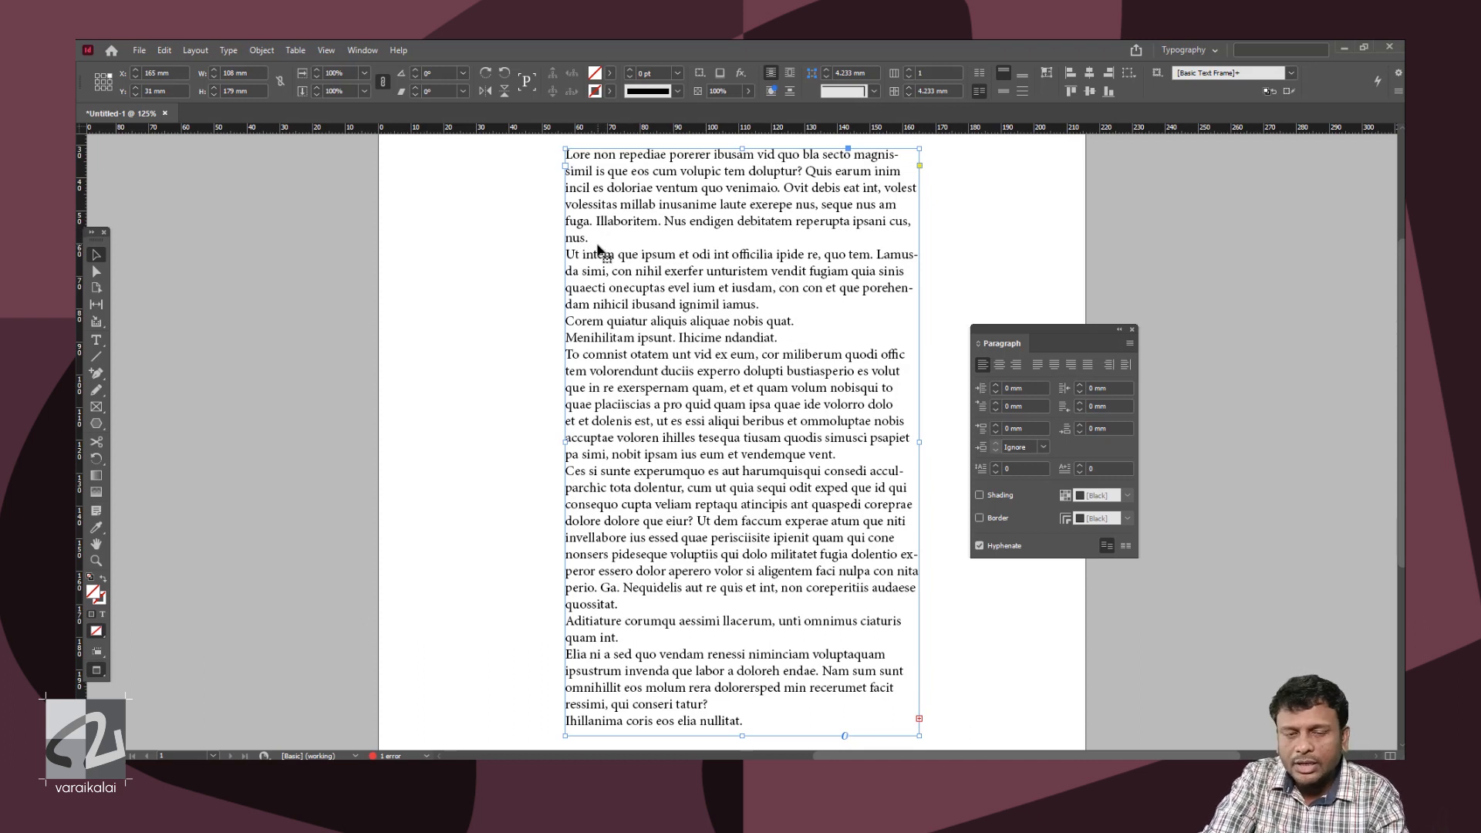
{"action": "key", "text": "ctrl+shift+c"}
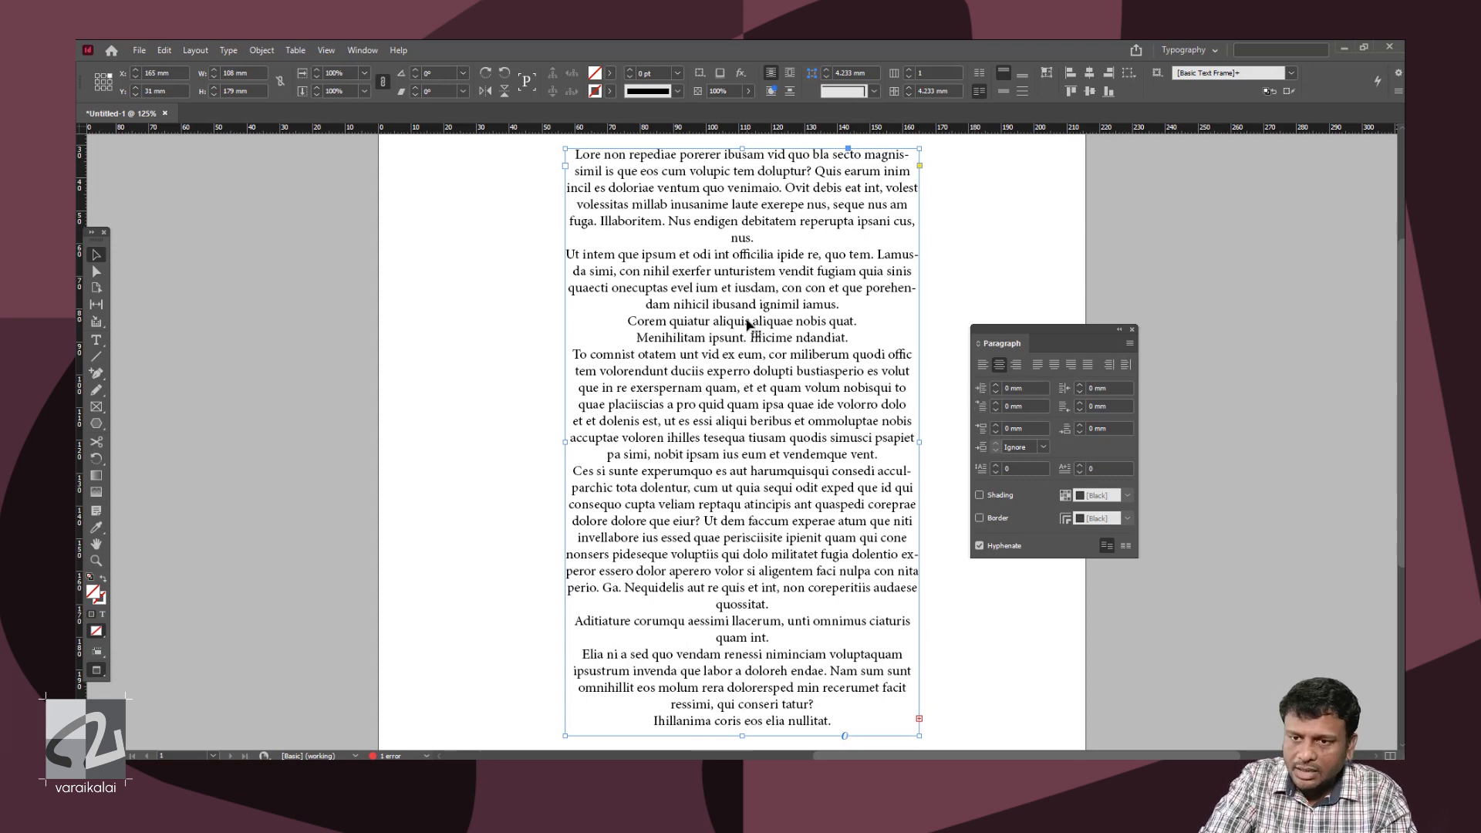
{"action": "left_click", "coordinate": [1016, 364]}
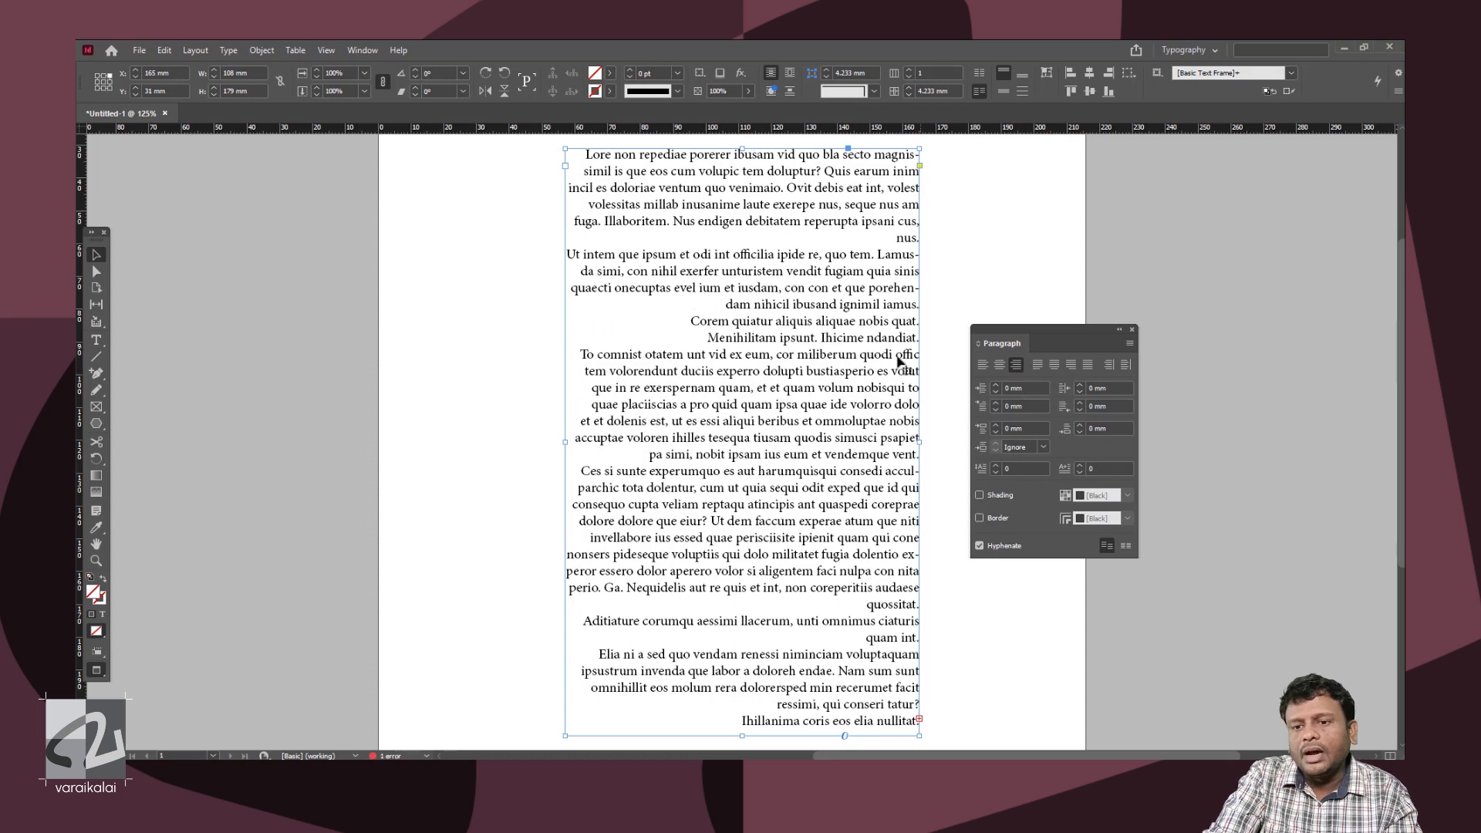
Justify the frame's text with the last line left, centred, right and fully justified in turn.
{"action": "left_click", "coordinate": [1038, 365]}
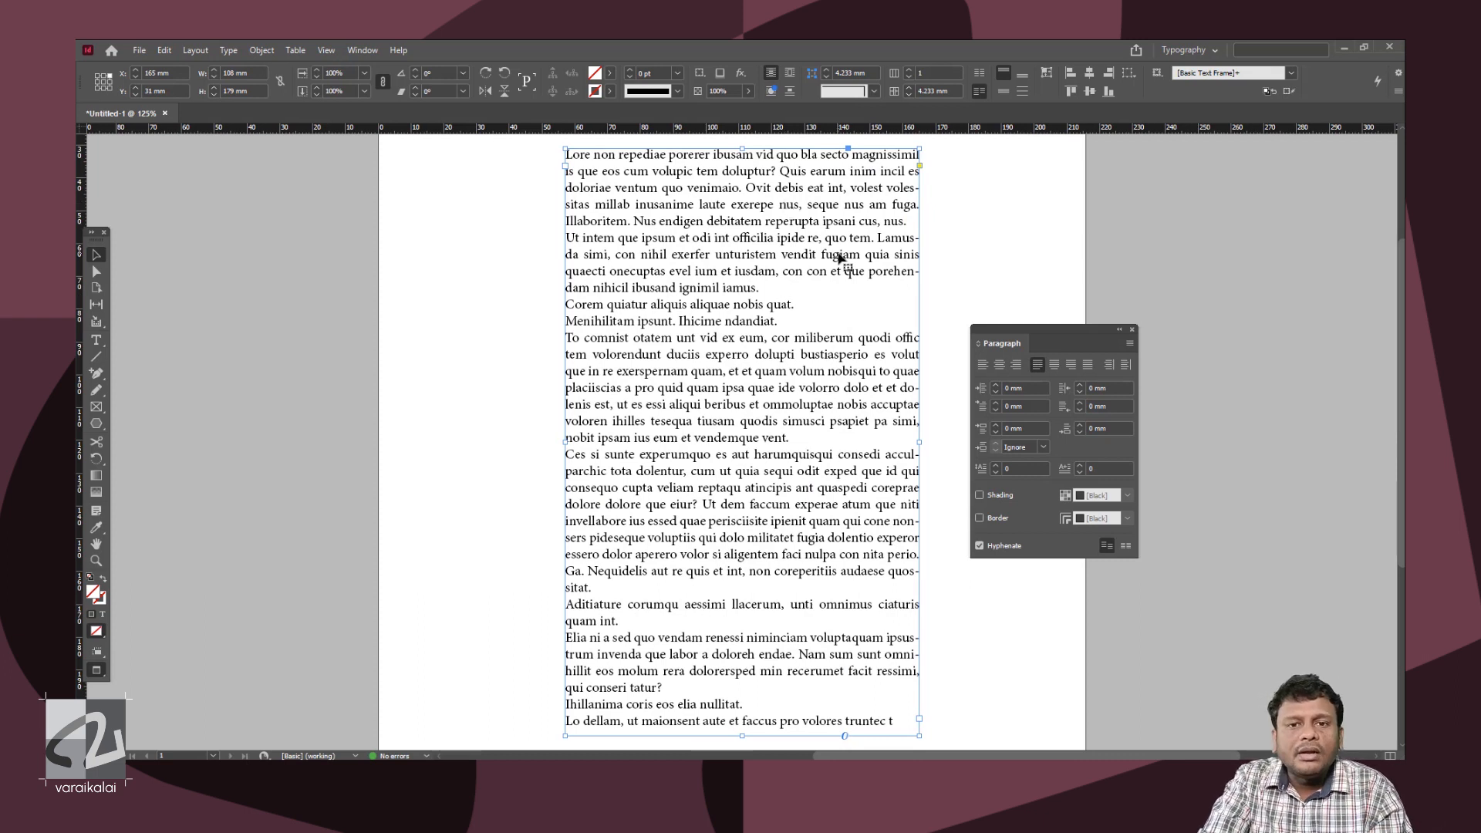
{"action": "left_click", "coordinate": [1055, 365]}
{"action": "left_click", "coordinate": [1071, 364]}
{"action": "left_click", "coordinate": [1088, 365]}
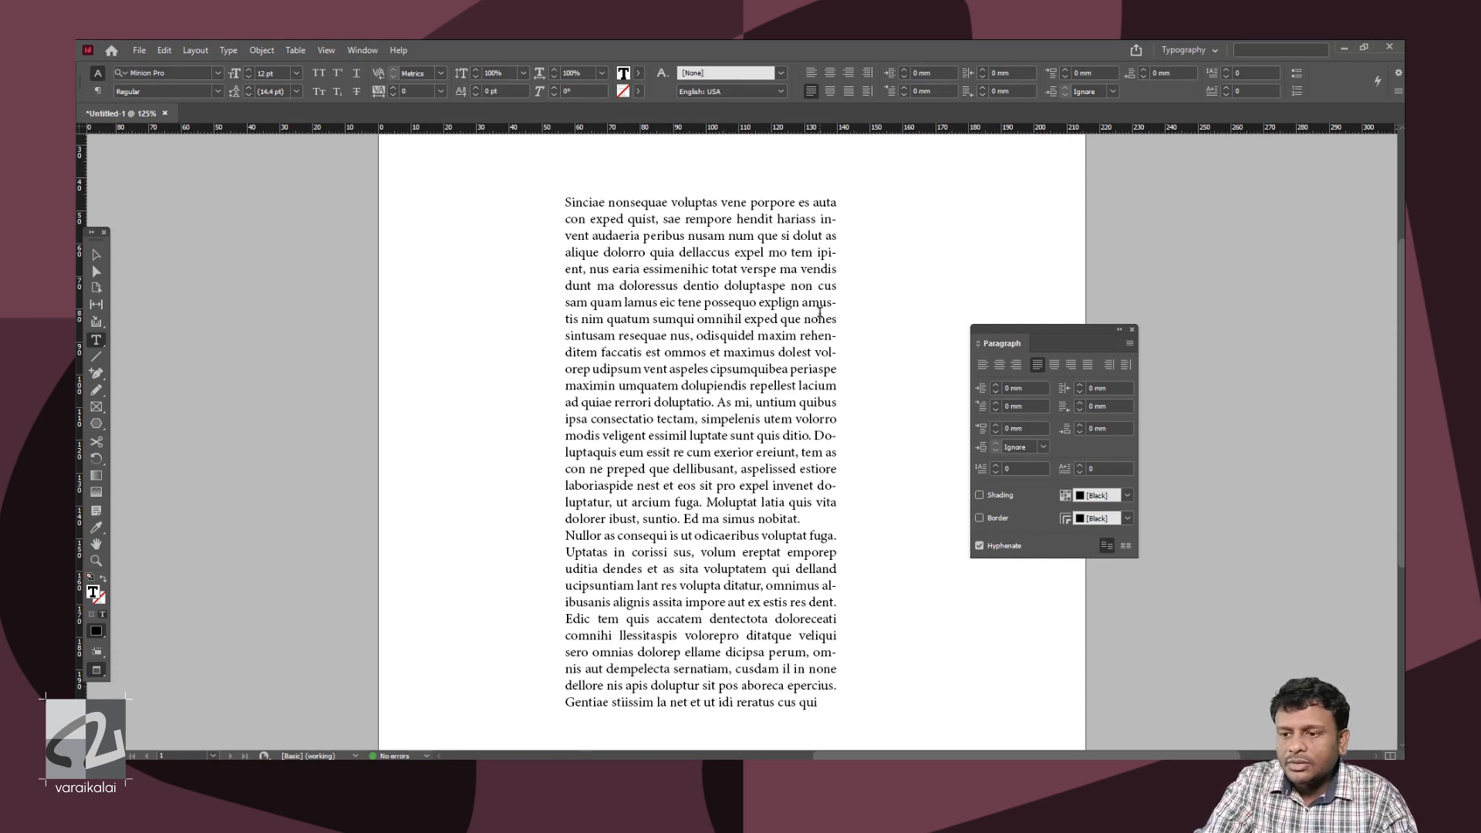
Set the first paragraph's left indent to 8 mm.
{"action": "left_click", "coordinate": [639, 419]}
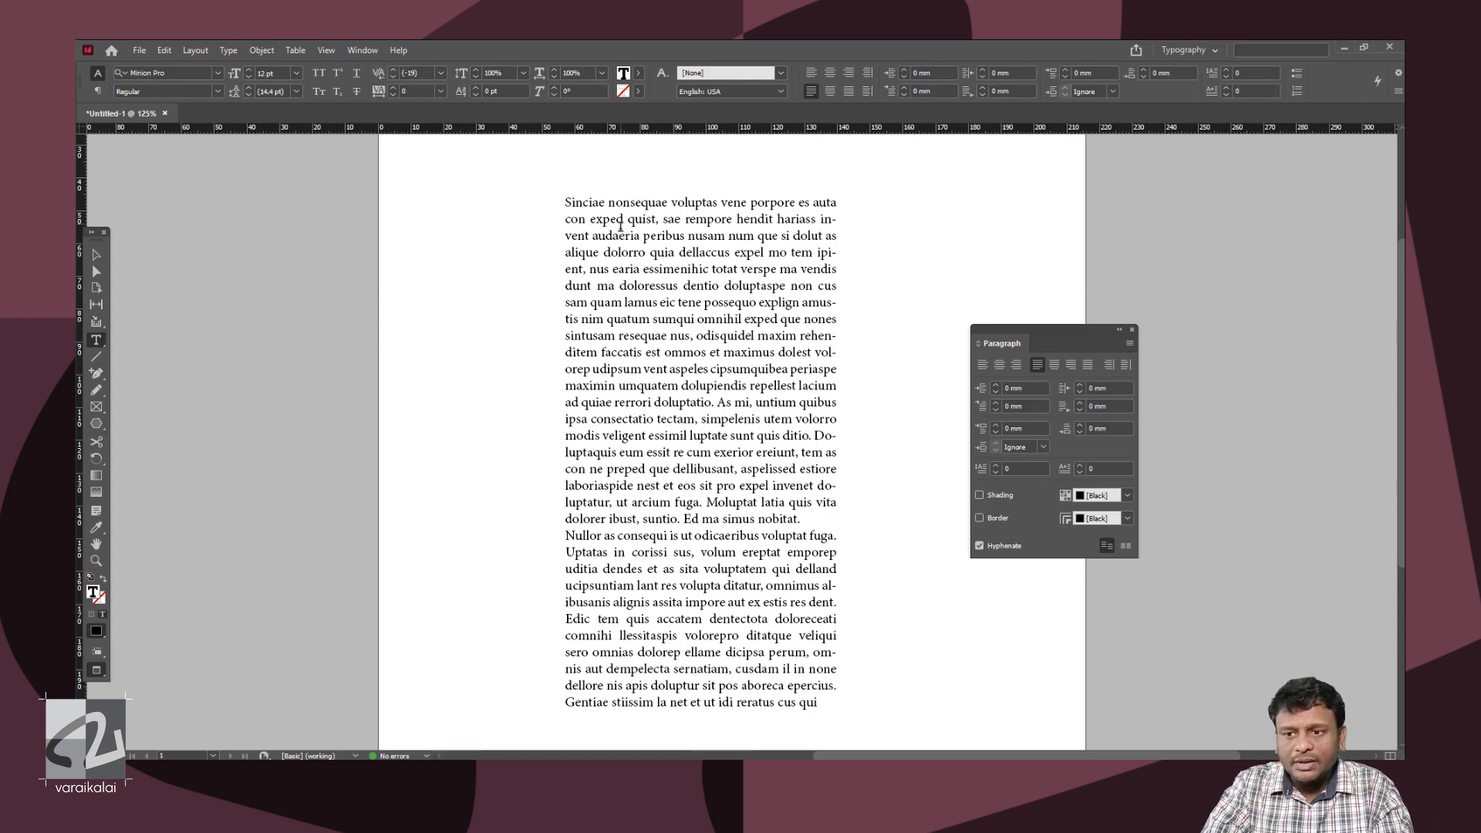
{"action": "left_click", "coordinate": [685, 218]}
{"action": "left_click", "coordinate": [996, 386]}
{"action": "left_click", "coordinate": [996, 386]}
{"action": "left_click", "coordinate": [996, 386]}
{"action": "left_click", "coordinate": [996, 386]}
{"action": "left_click", "coordinate": [995, 386]}
{"action": "left_click", "coordinate": [995, 386]}
{"action": "left_click", "coordinate": [996, 386]}
{"action": "left_click", "coordinate": [995, 386]}
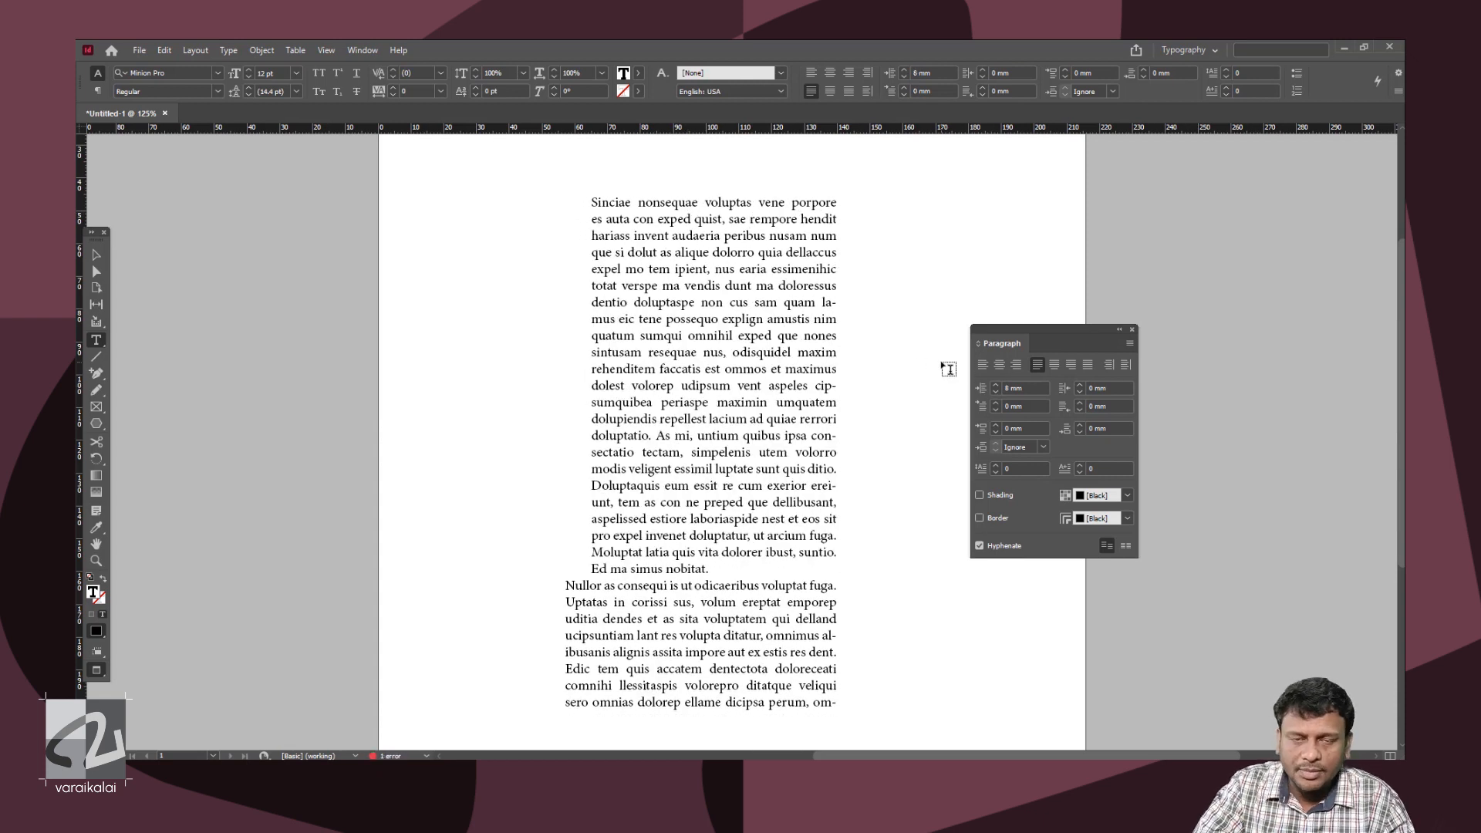
Reset the first paragraph's left indent to 0 mm and set its right indent to 10 mm.
{"action": "left_click", "coordinate": [983, 388]}
{"action": "type", "text": "0"}
{"action": "key", "text": "Return"}
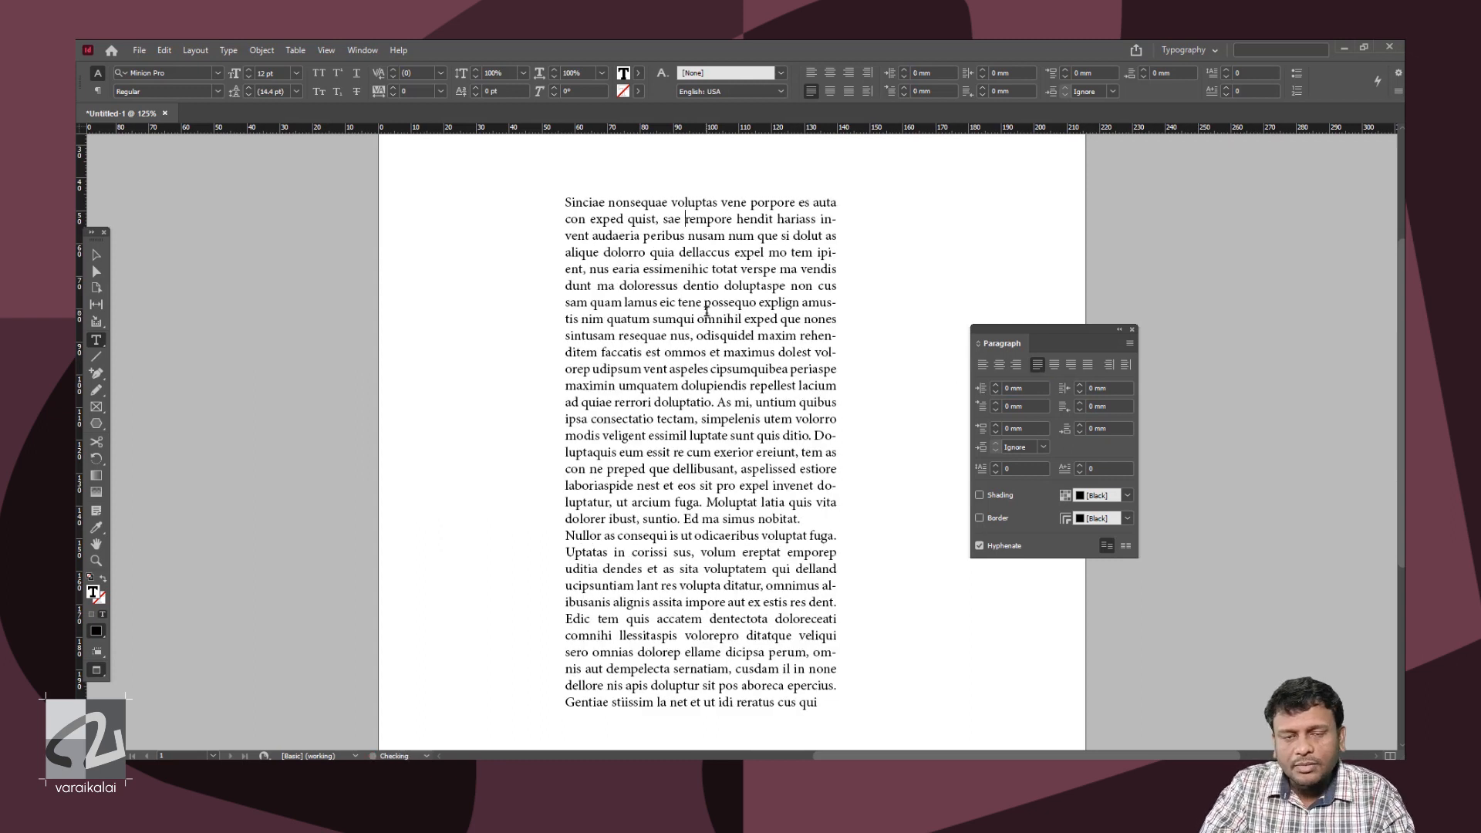
{"action": "left_click", "coordinate": [1115, 392]}
{"action": "type", "text": "10"}
{"action": "key", "text": "Return"}
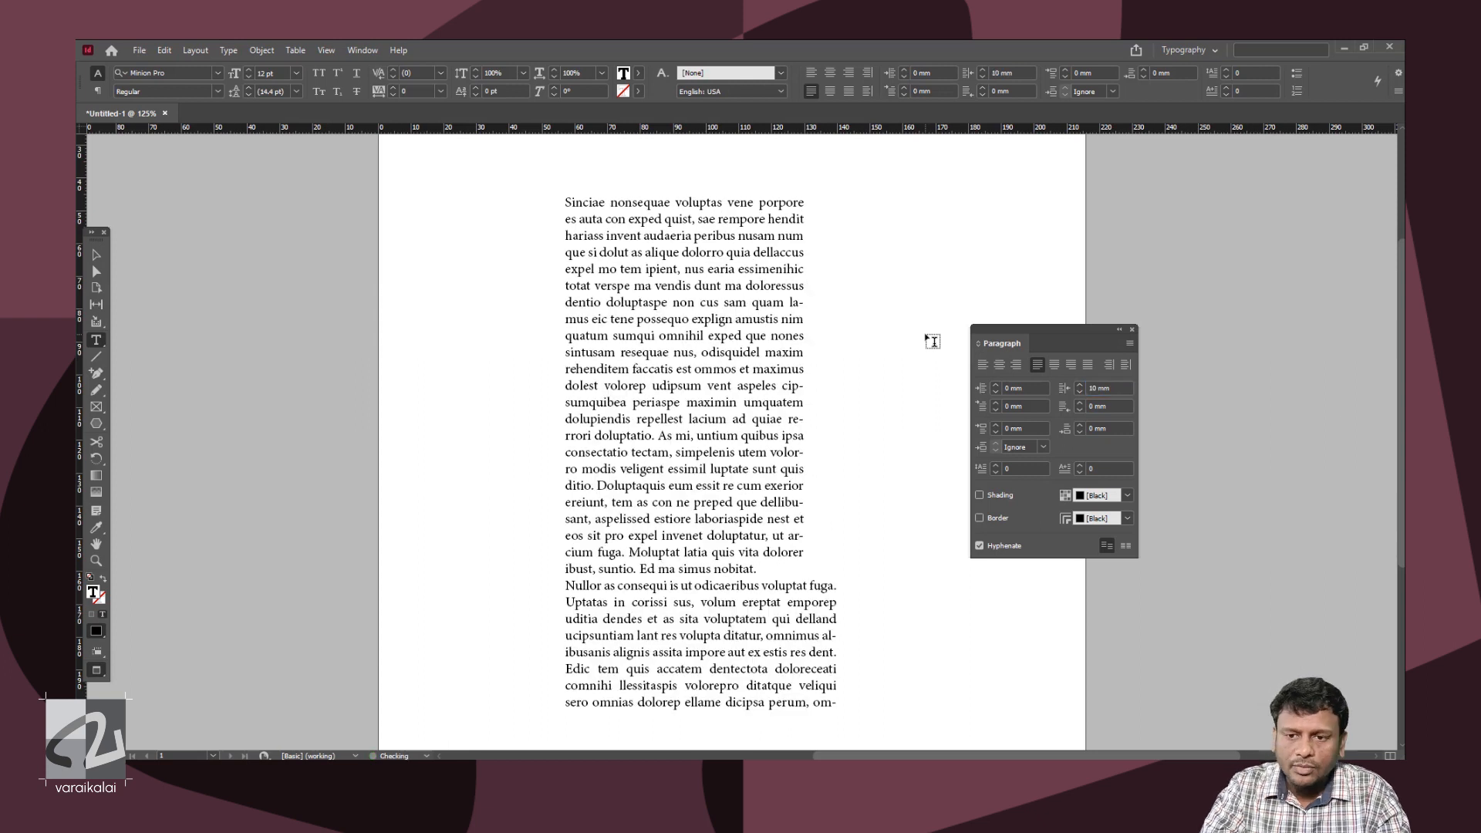
Give the first paragraph a left indent of 7 mm and a right indent of 0 mm.
{"action": "left_click", "coordinate": [983, 388]}
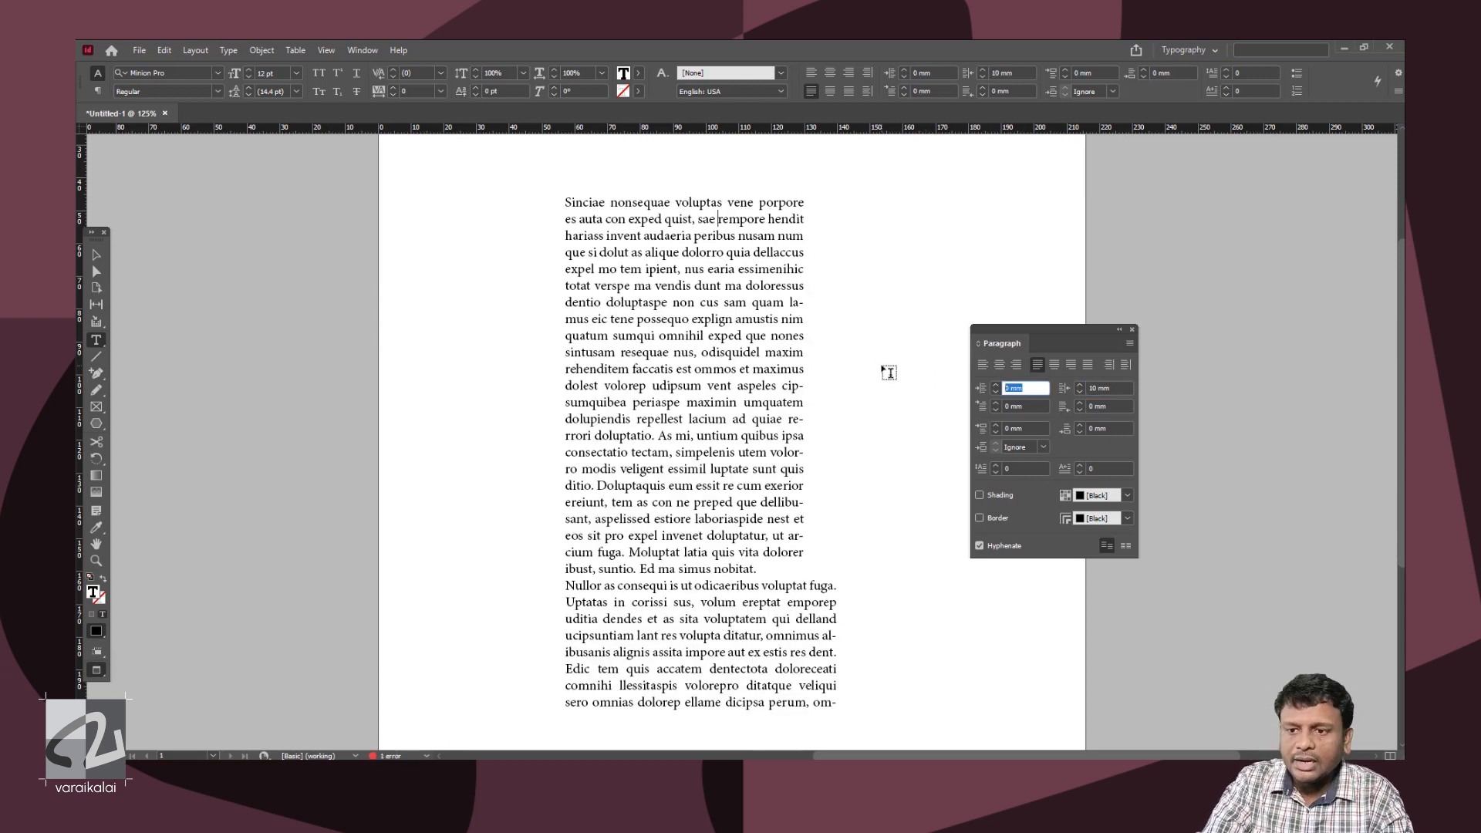
{"action": "type", "text": "10"}
{"action": "key", "text": "Return"}
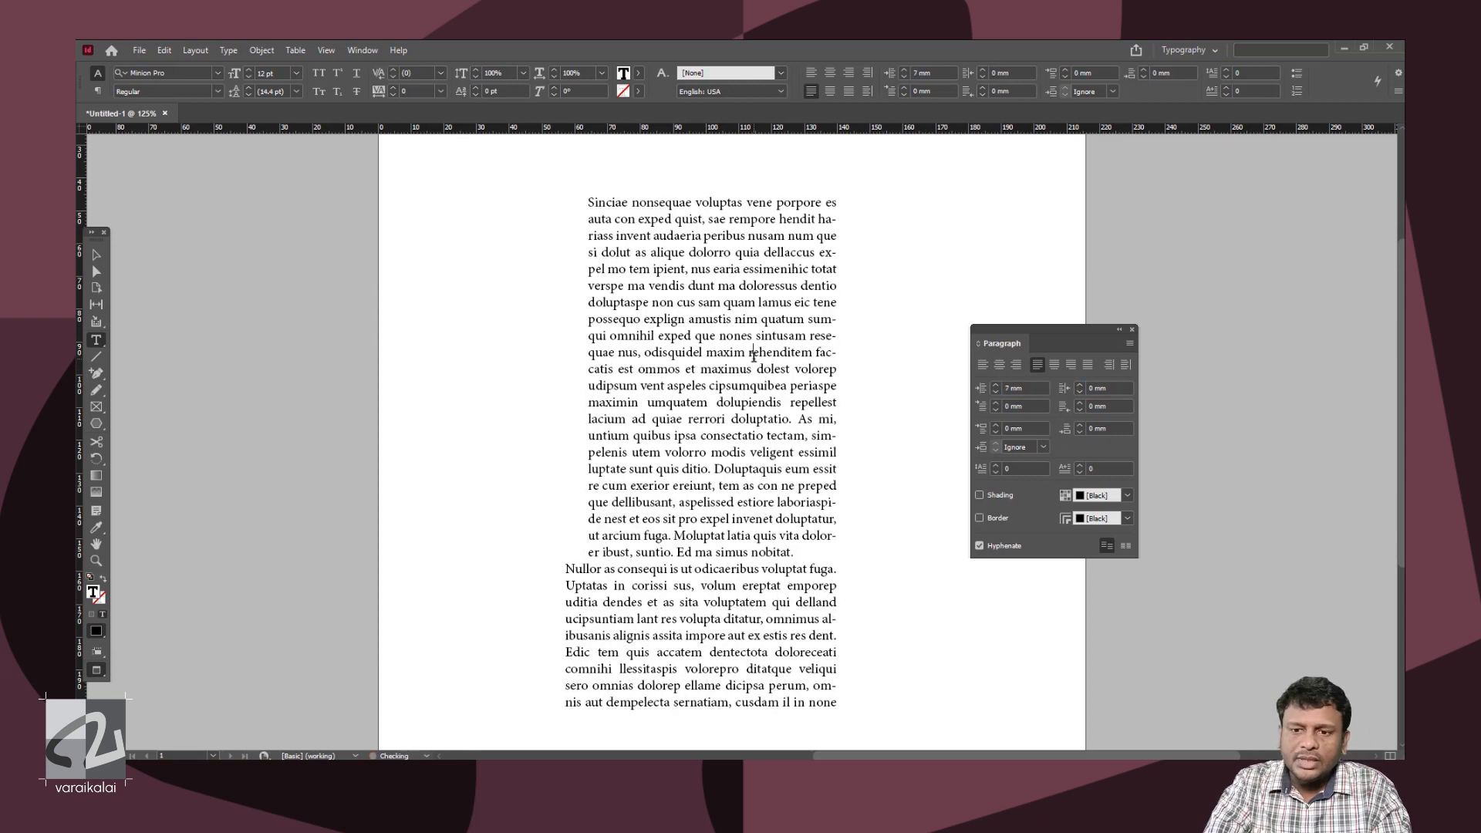
Set the left indent of all the text in the frame to 0 mm.
{"action": "key", "text": "ctrl+a"}
{"action": "left_click", "coordinate": [982, 388]}
{"action": "type", "text": "0"}
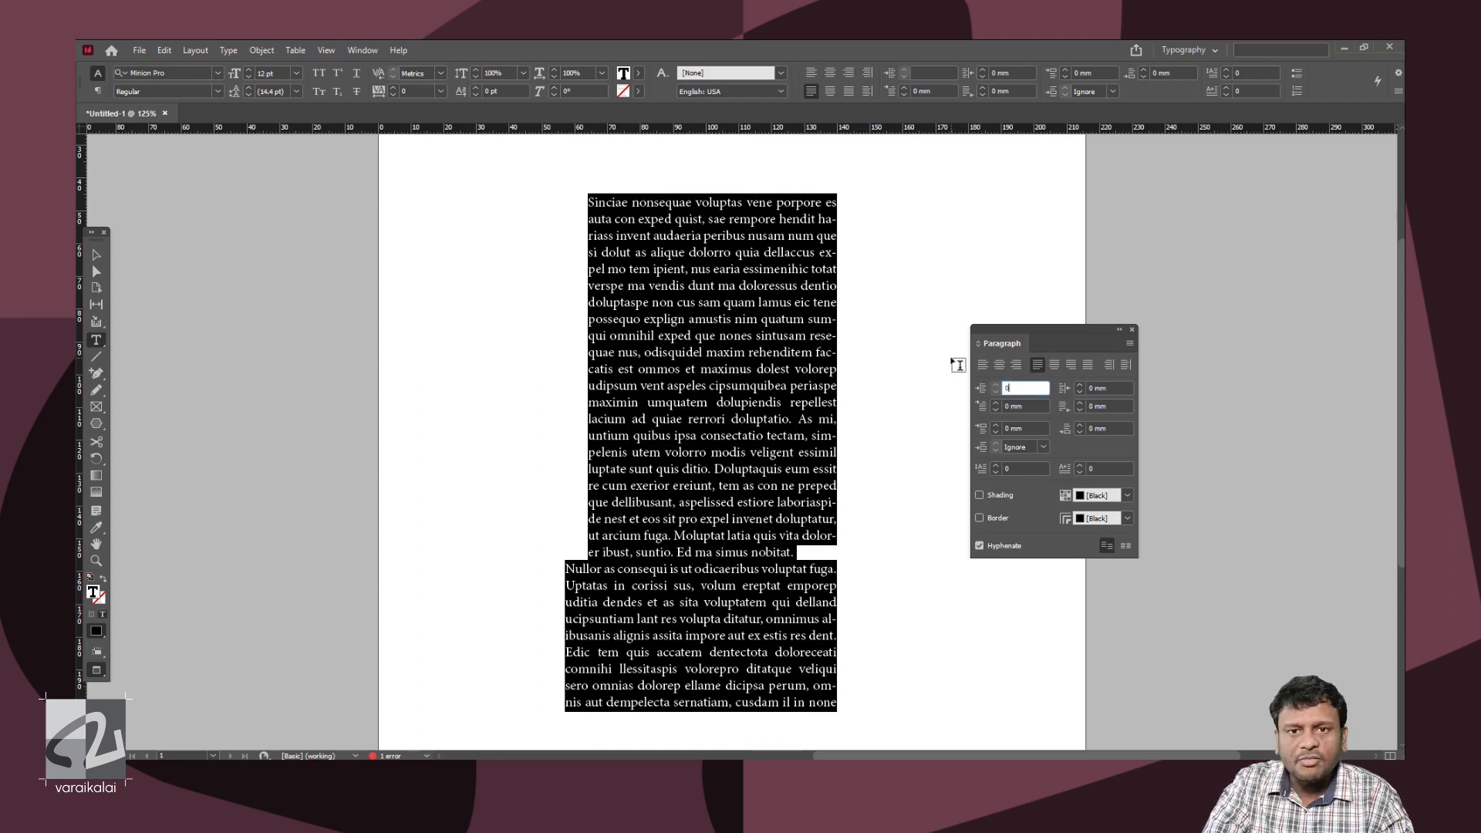
{"action": "key", "text": "Return"}
Split the first paragraph before the word "ommos" and select the new second paragraph.
{"action": "left_click", "coordinate": [662, 352]}
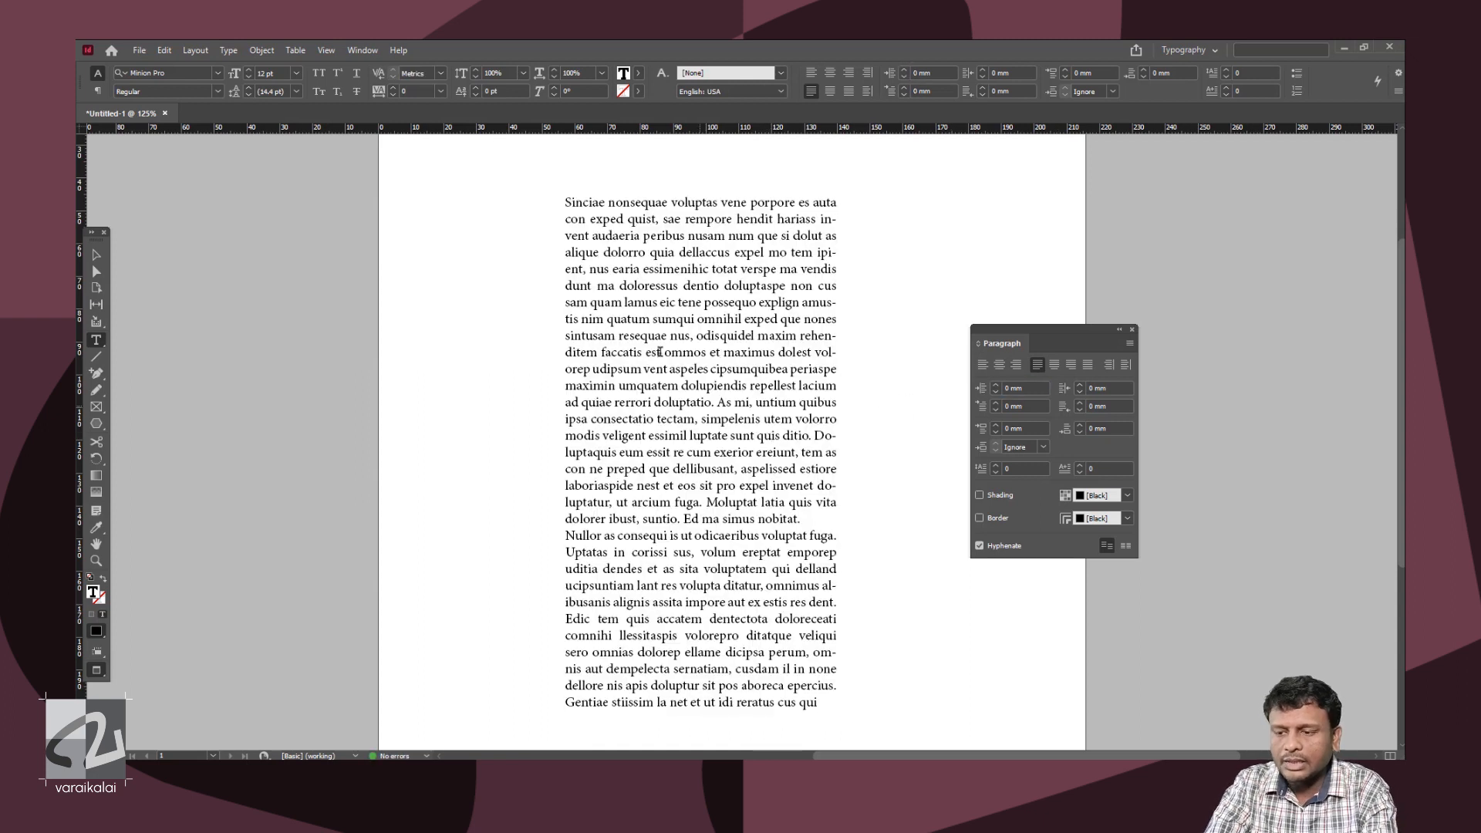
{"action": "key", "text": "Return"}
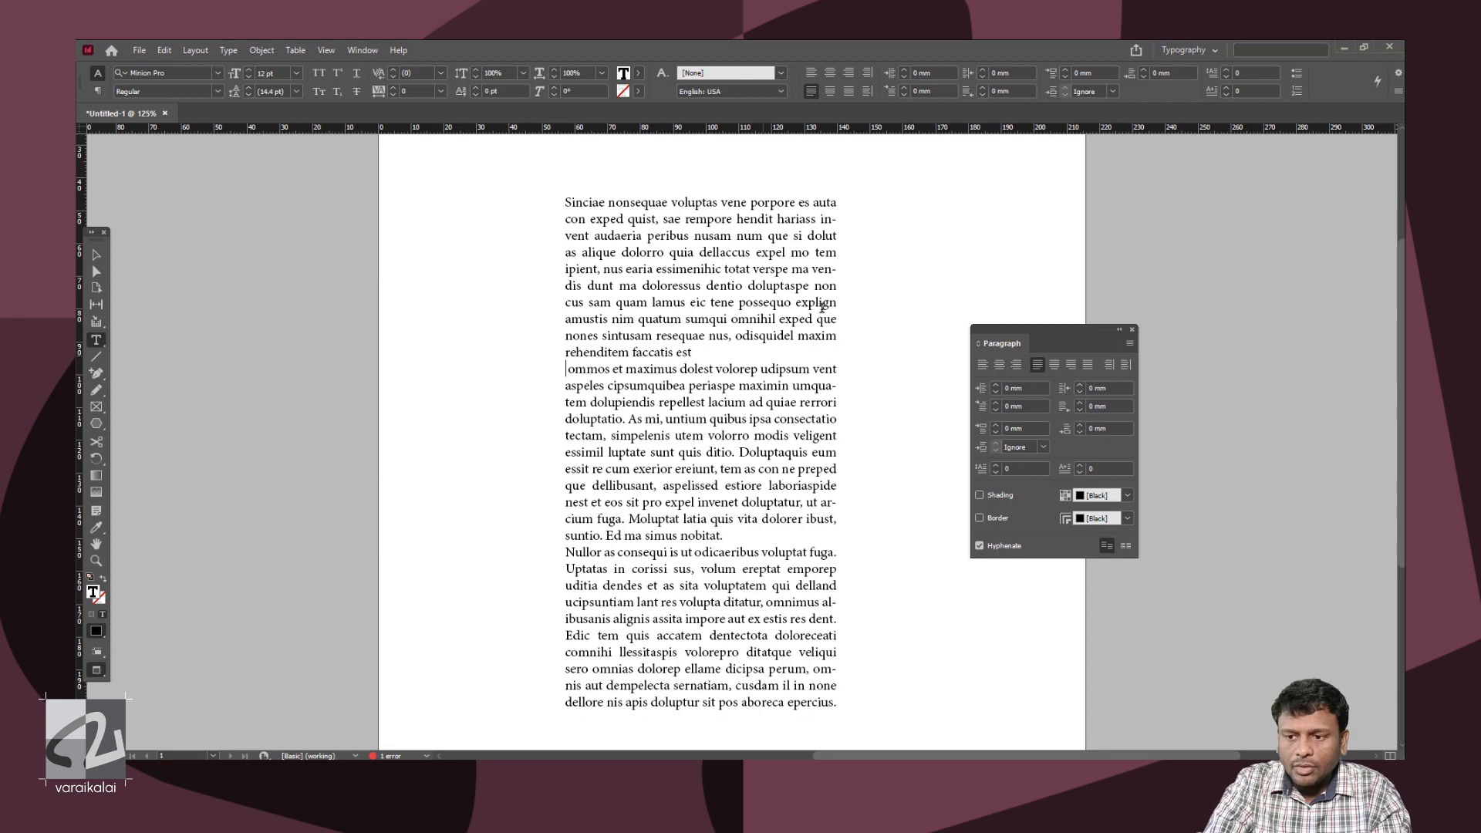
{"action": "left_click_drag", "start_coordinate": [745, 539], "coordinate": [560, 368]}
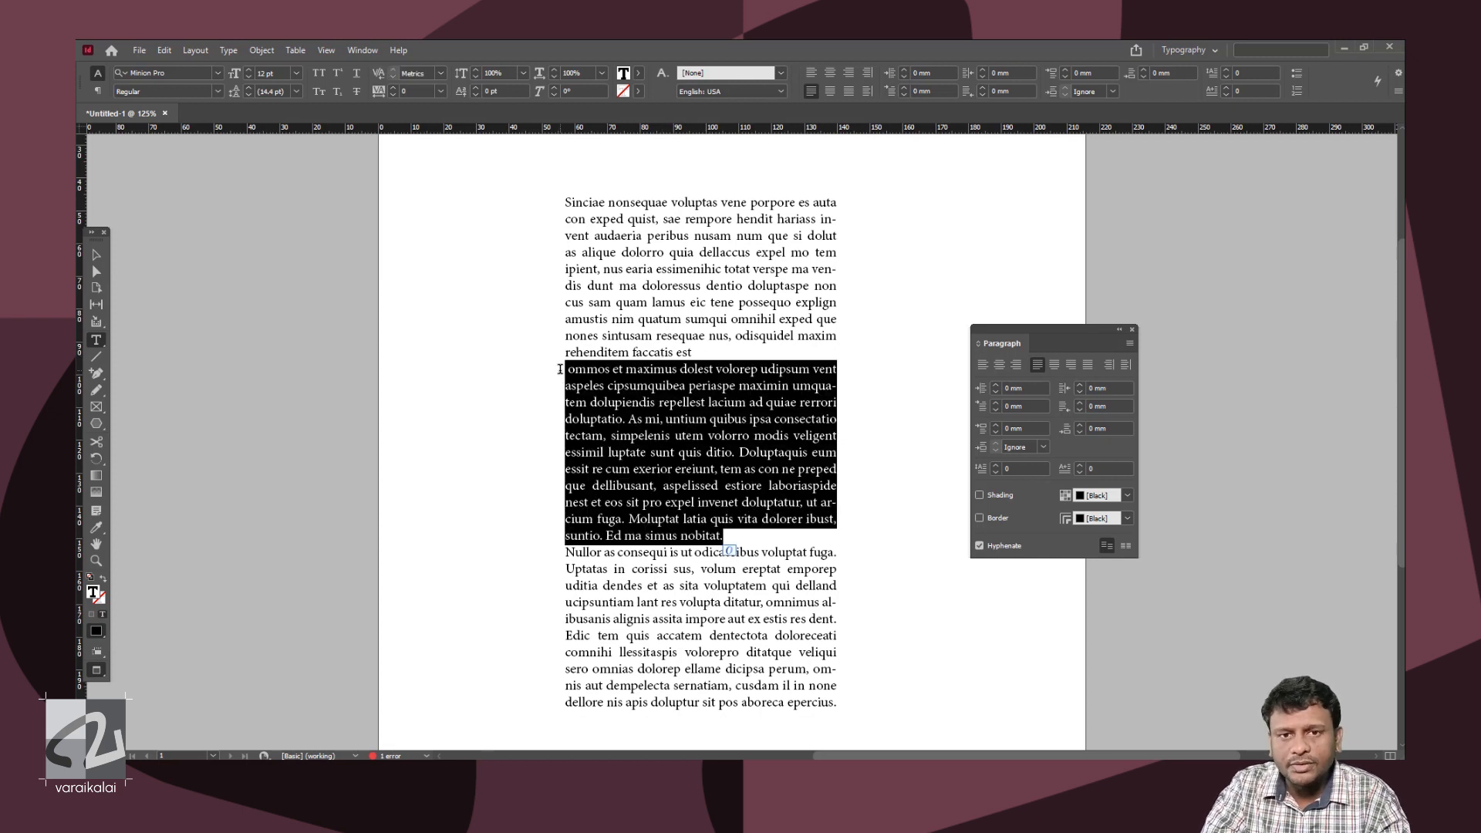
Indent the new second paragraph 3 mm from the left and 4 mm from the right.
{"action": "left_click", "coordinate": [665, 410]}
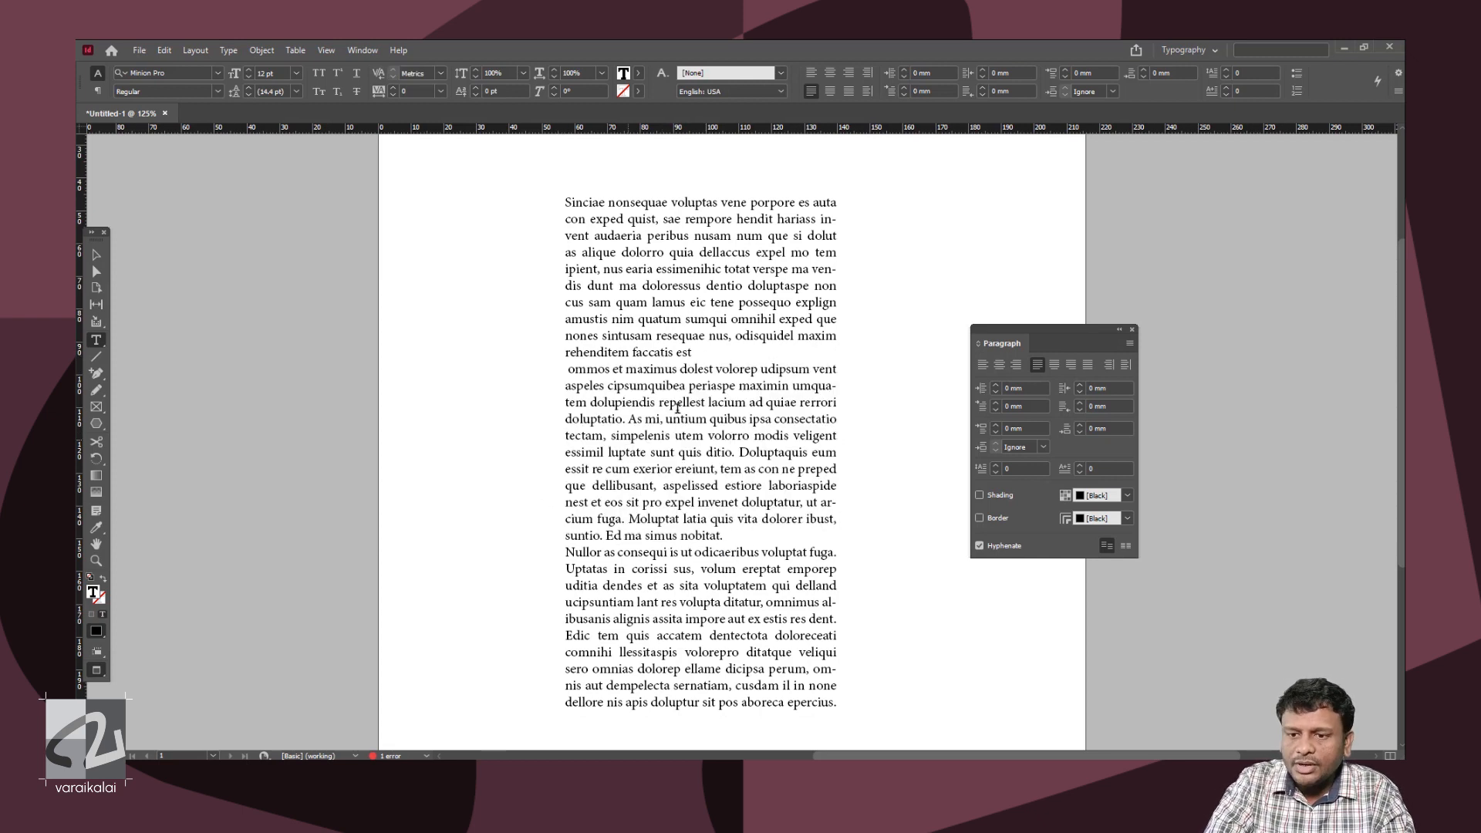
{"action": "left_click", "coordinate": [996, 384]}
{"action": "left_click", "coordinate": [997, 385]}
{"action": "left_click", "coordinate": [997, 385]}
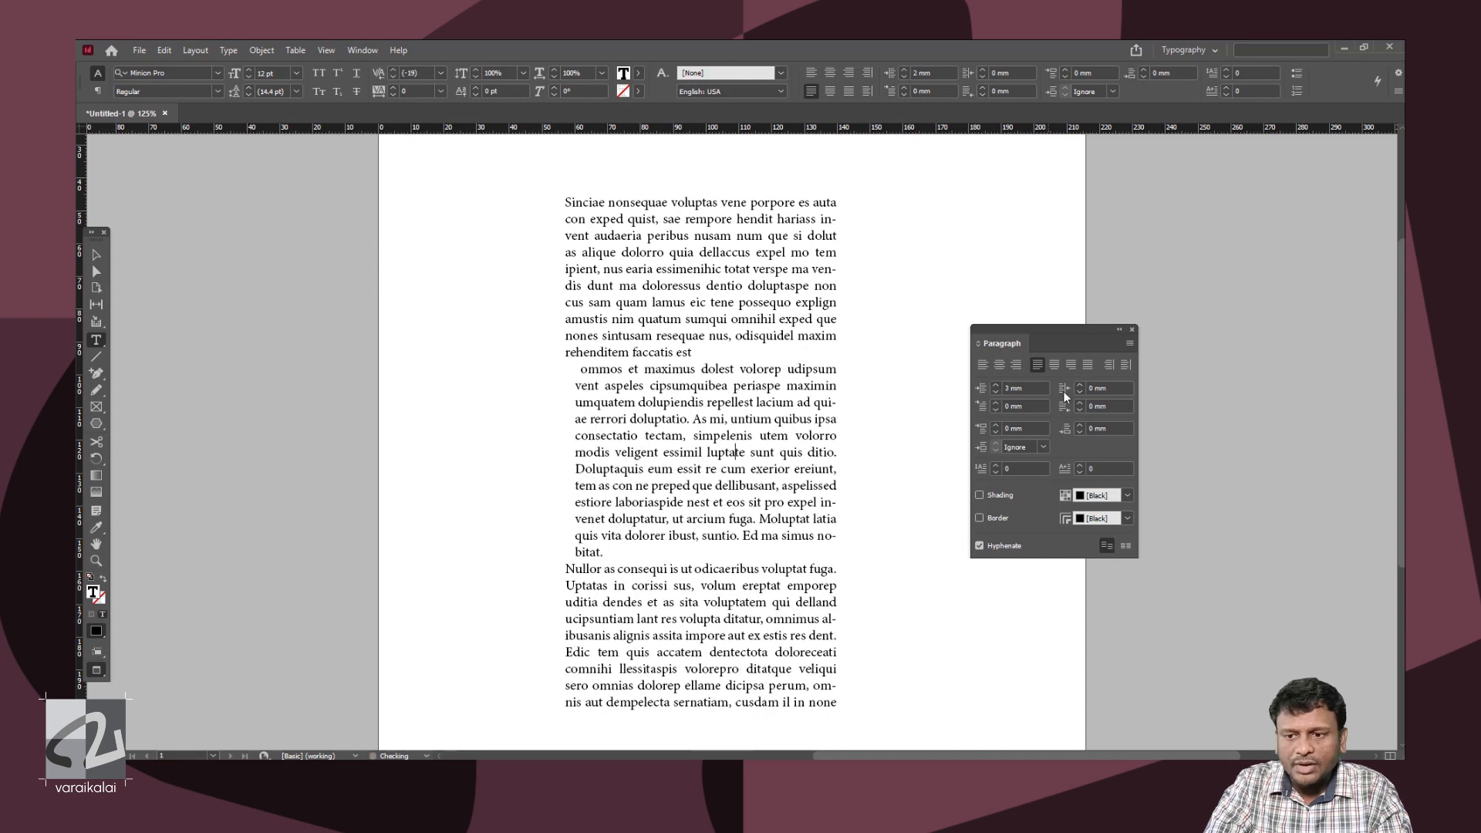
{"action": "left_click", "coordinate": [1080, 385]}
{"action": "left_click", "coordinate": [1081, 385]}
{"action": "left_click", "coordinate": [1080, 389]}
{"action": "left_click", "coordinate": [1080, 388]}
Set the indented second paragraph in the Semibold Italic font style.
{"action": "left_click_drag", "start_coordinate": [766, 553], "coordinate": [581, 372]}
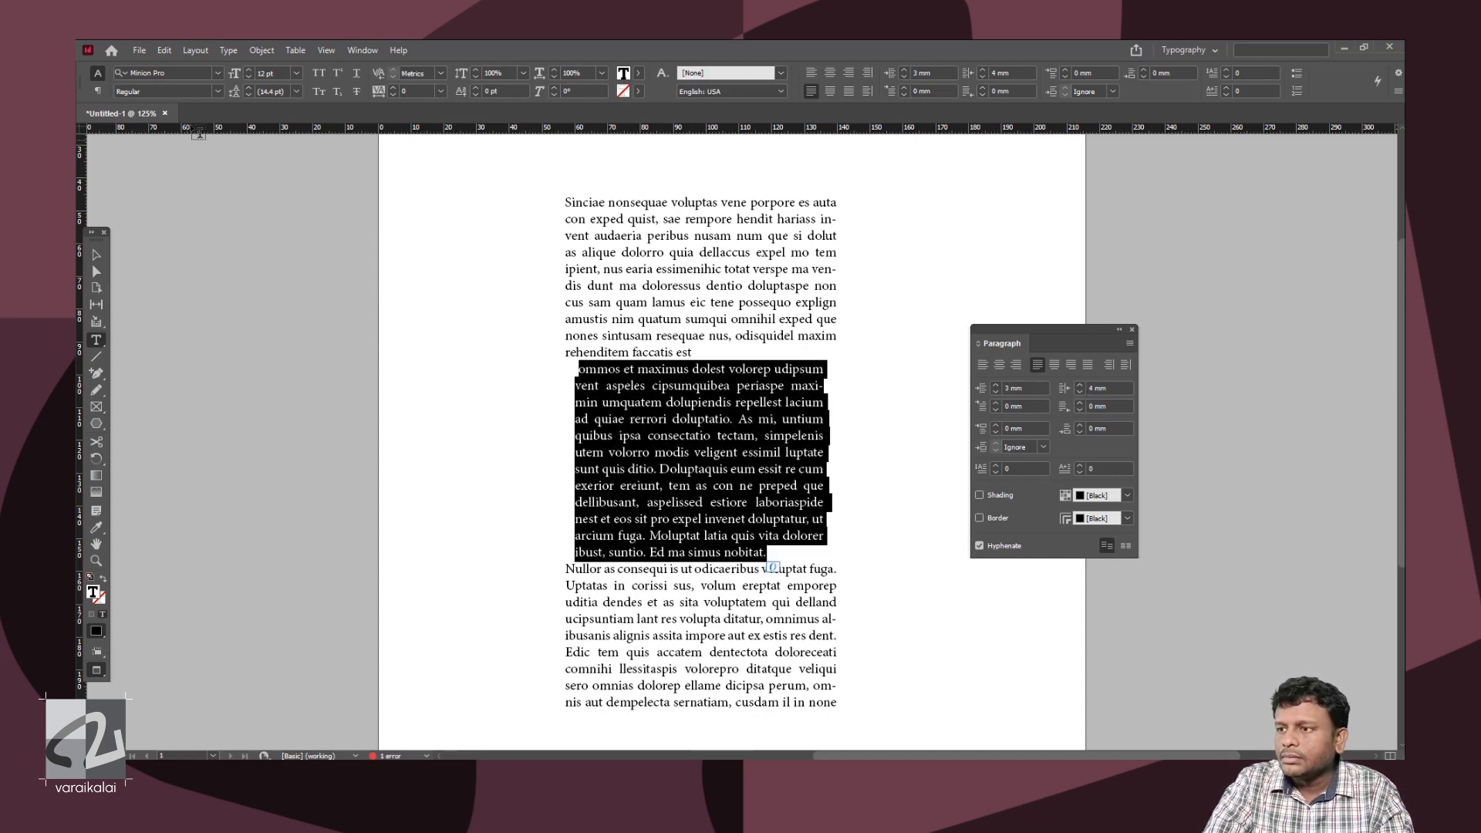
{"action": "left_click", "coordinate": [217, 90]}
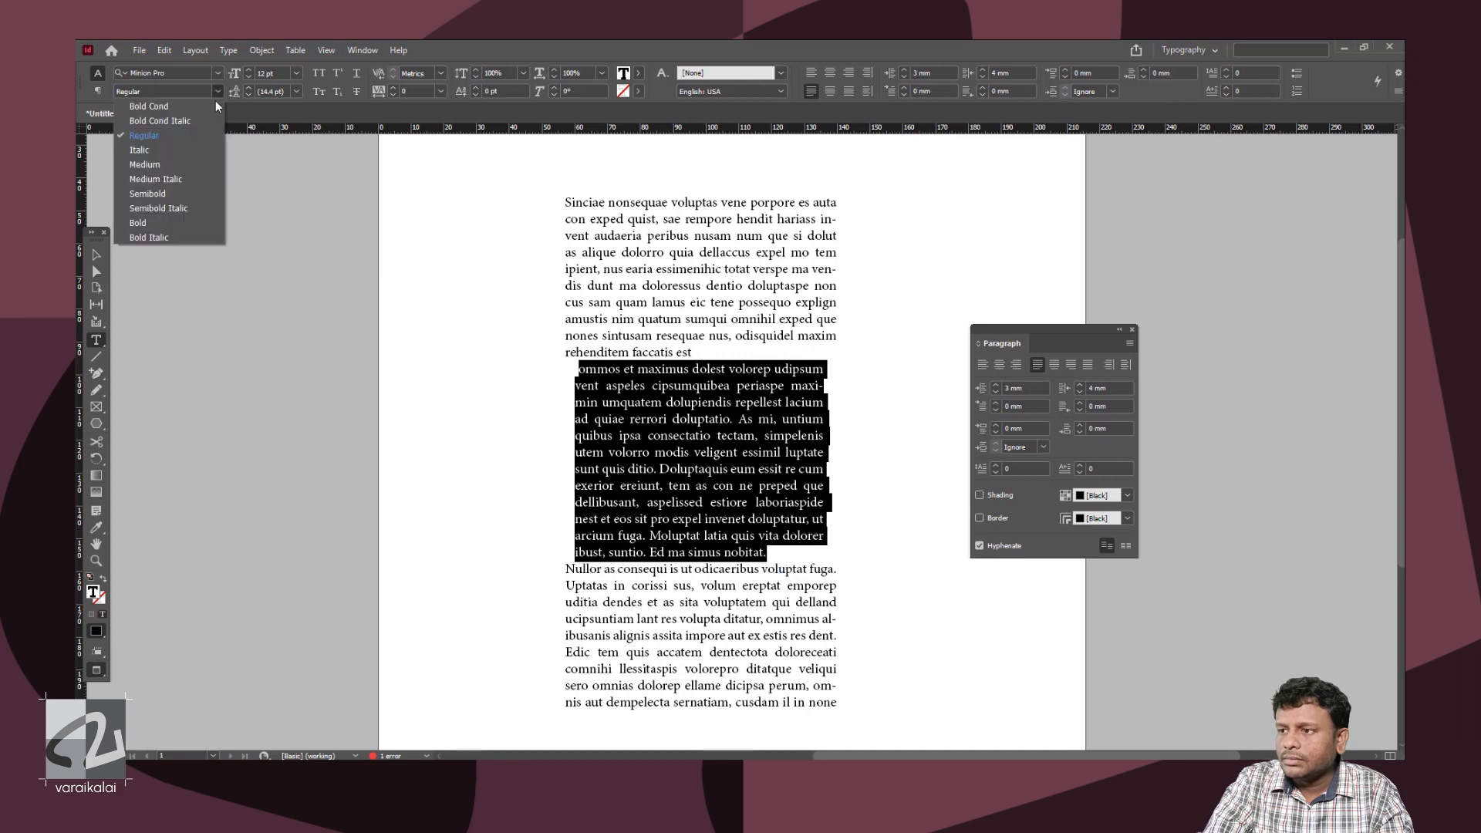
{"action": "left_click", "coordinate": [192, 207]}
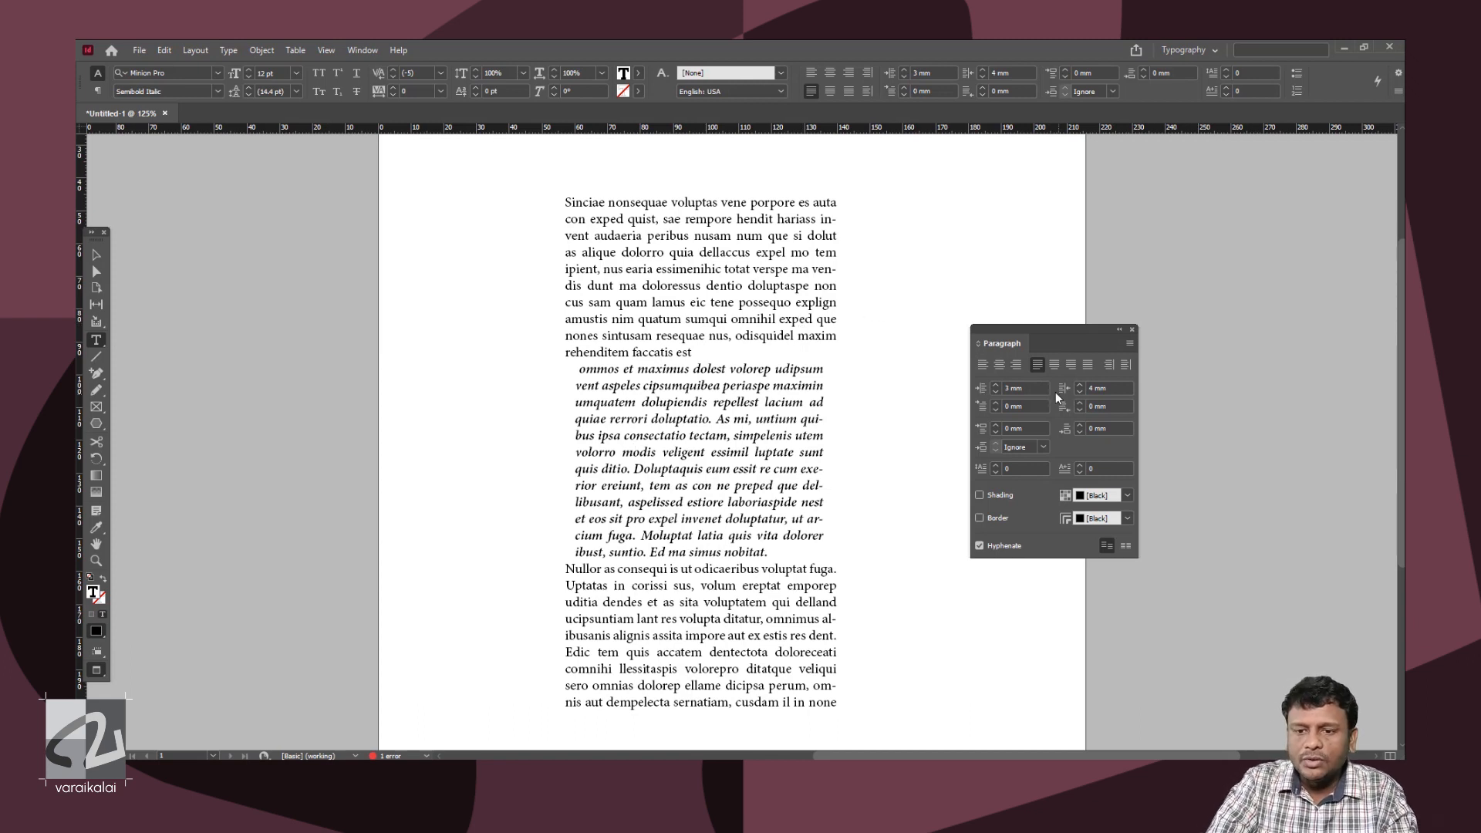
Set the italic paragraph's left indent to 0 mm.
{"action": "left_click_drag", "start_coordinate": [1025, 389], "coordinate": [791, 361]}
{"action": "type", "text": "0"}
{"action": "key", "text": "Tab"}
{"action": "key", "text": "Tab"}
Bring the first paragraph's first-line indent down to 0 mm, then set it to 4 mm.
{"action": "left_click", "coordinate": [997, 409]}
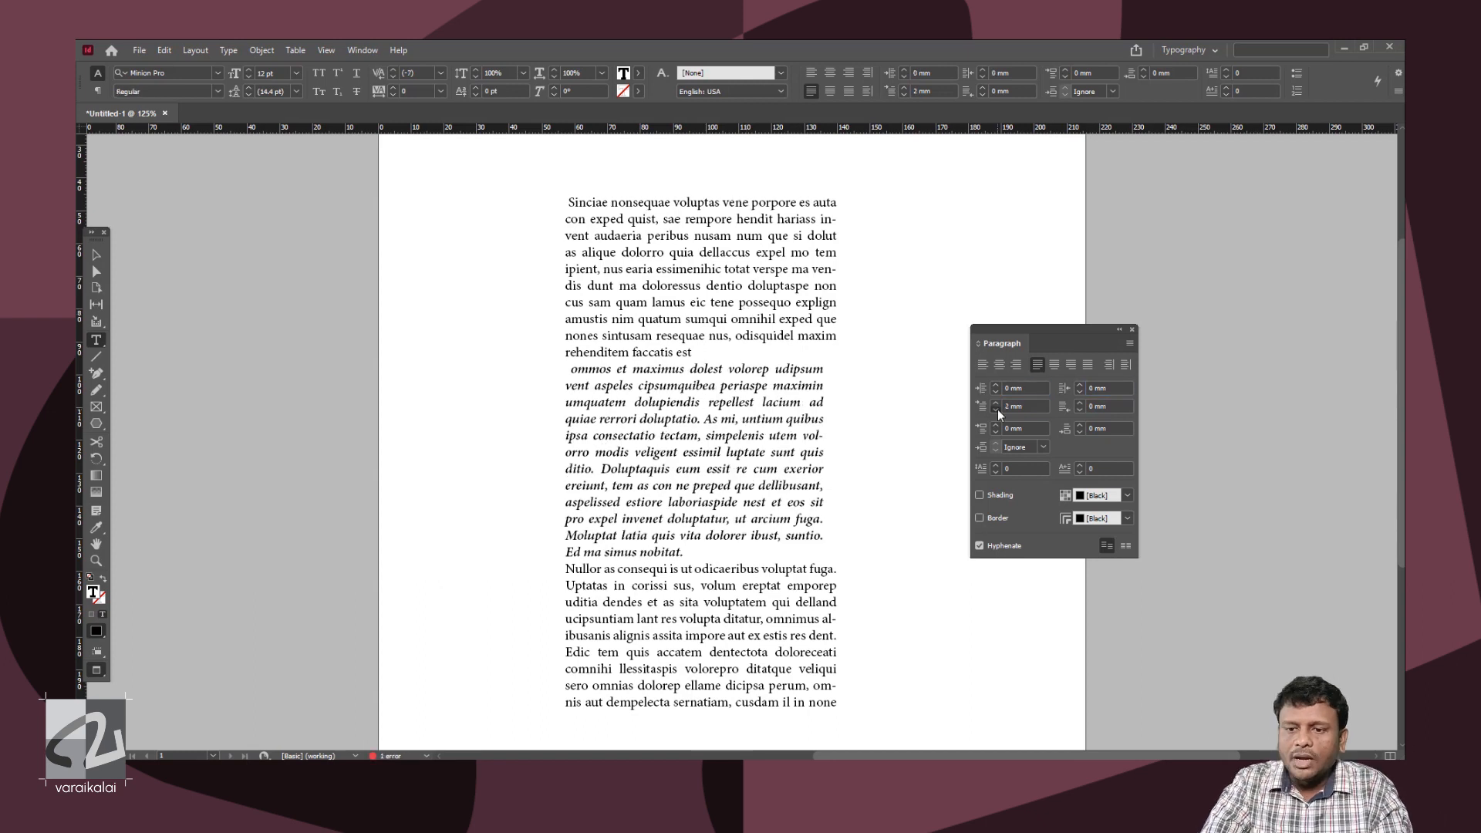
{"action": "left_click", "coordinate": [998, 410]}
{"action": "left_click", "coordinate": [663, 302]}
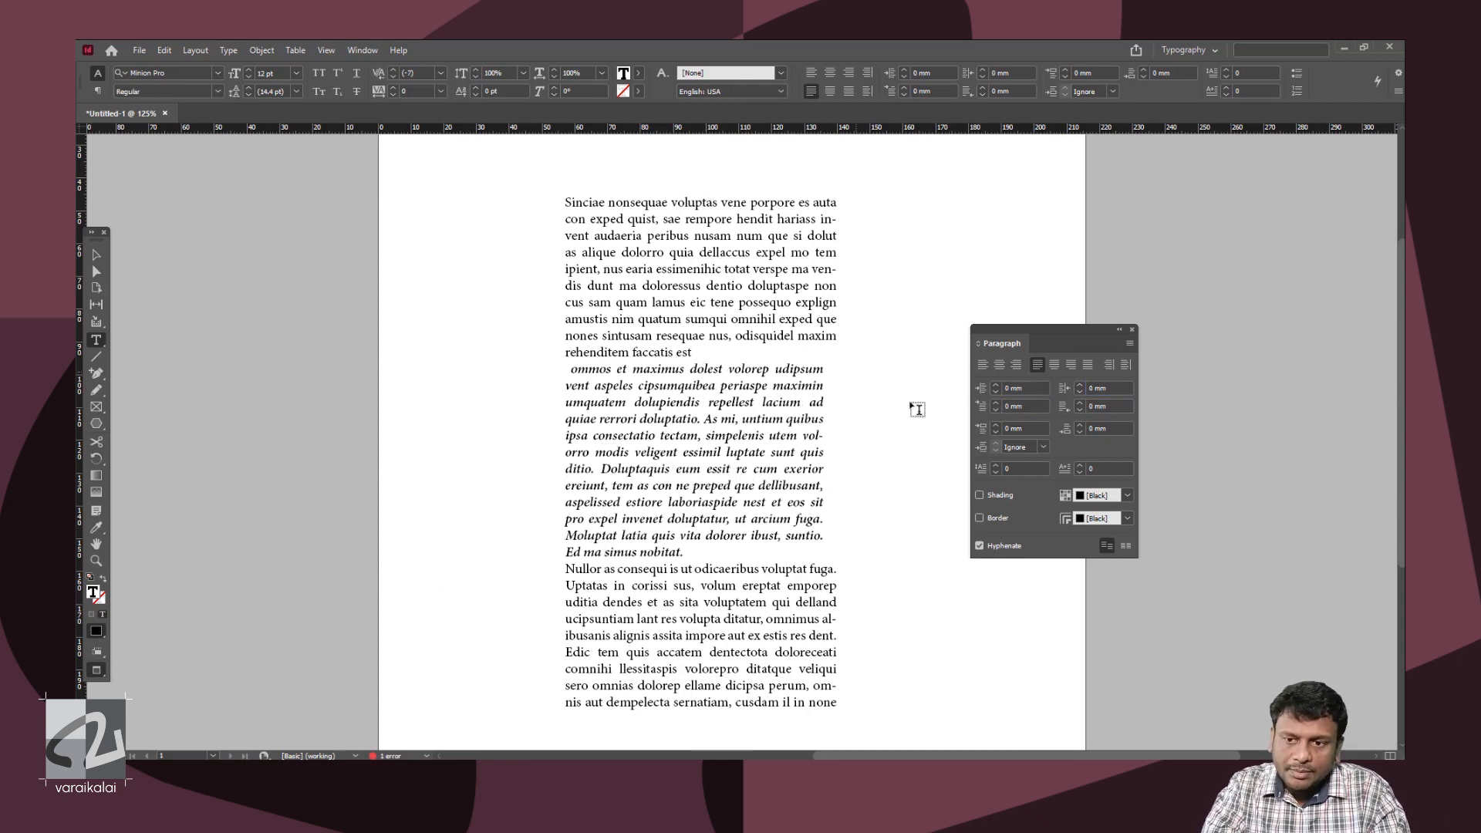
{"action": "left_click", "coordinate": [996, 403]}
{"action": "left_click", "coordinate": [996, 403]}
{"action": "left_click", "coordinate": [996, 402]}
{"action": "left_click", "coordinate": [996, 403]}
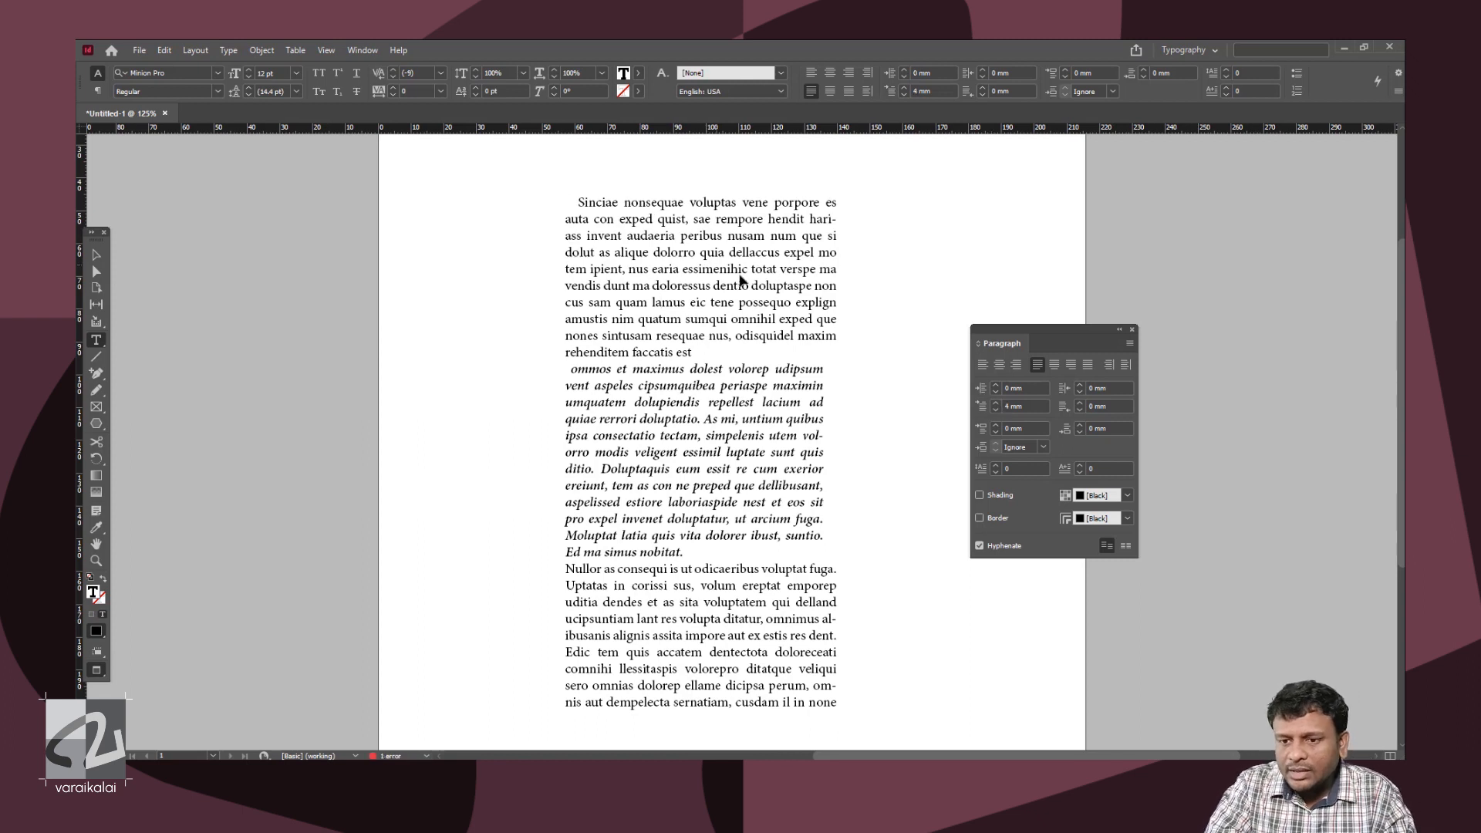
Apply a 5 mm first-line indent to all the text in the frame.
{"action": "key", "text": "ctrl+a"}
{"action": "left_click", "coordinate": [1011, 405]}
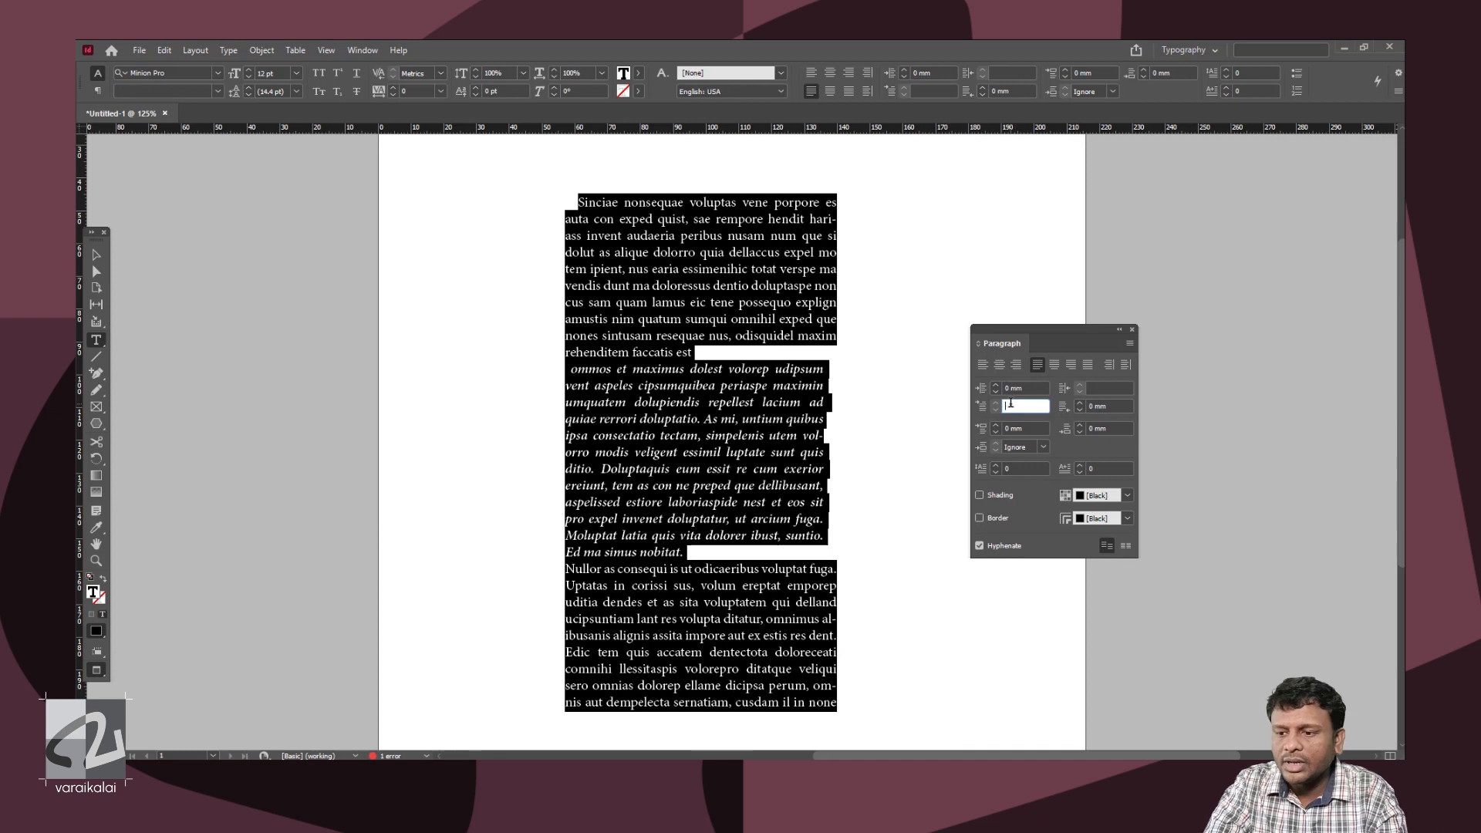
{"action": "type", "text": "5"}
{"action": "key", "text": "Return"}
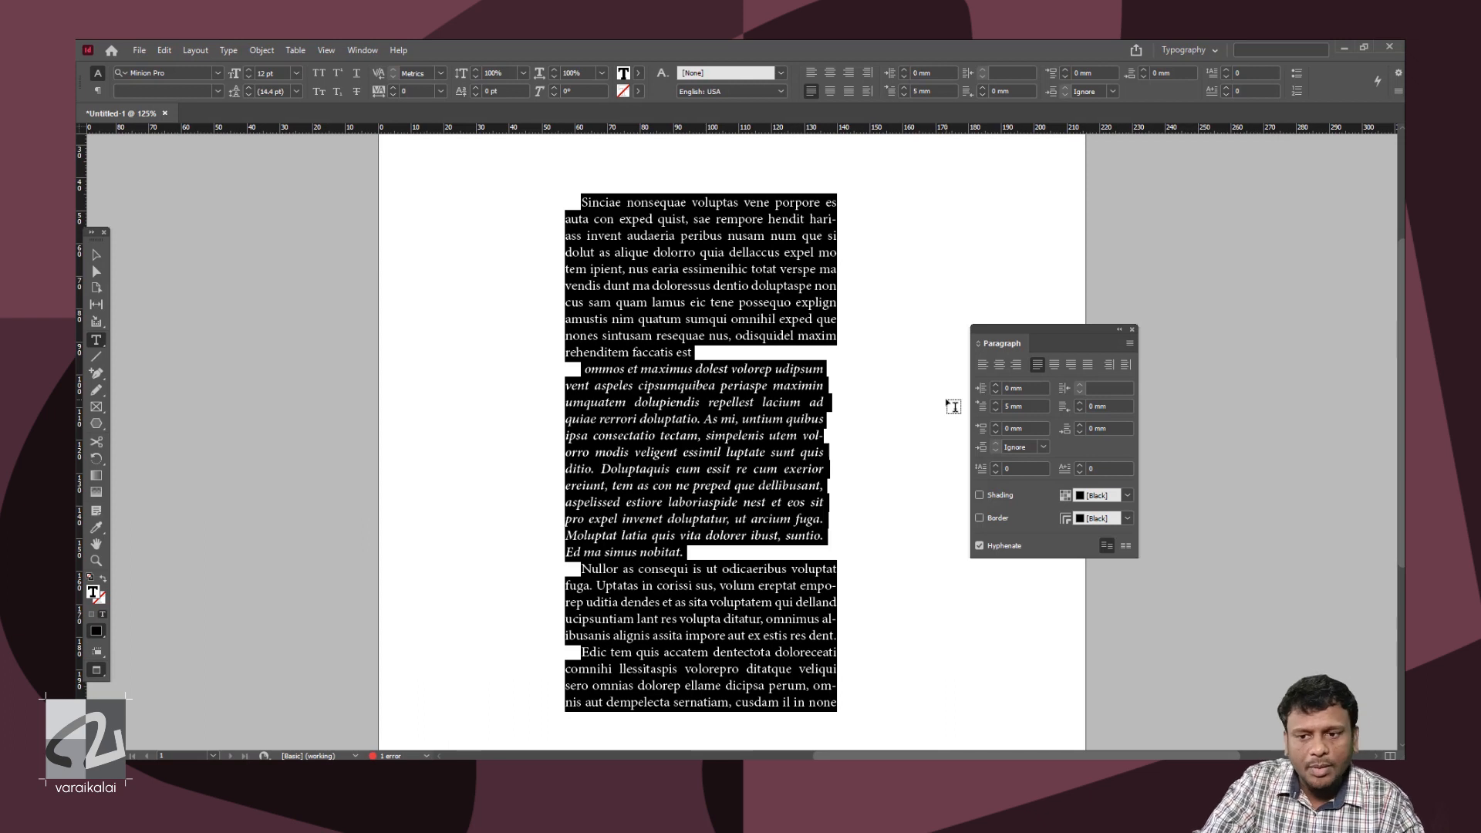
Reset the first-line indent of all the selected text to 0 mm.
{"action": "double_click", "coordinate": [1029, 407]}
{"action": "type", "text": "0"}
{"action": "key", "text": "Return"}
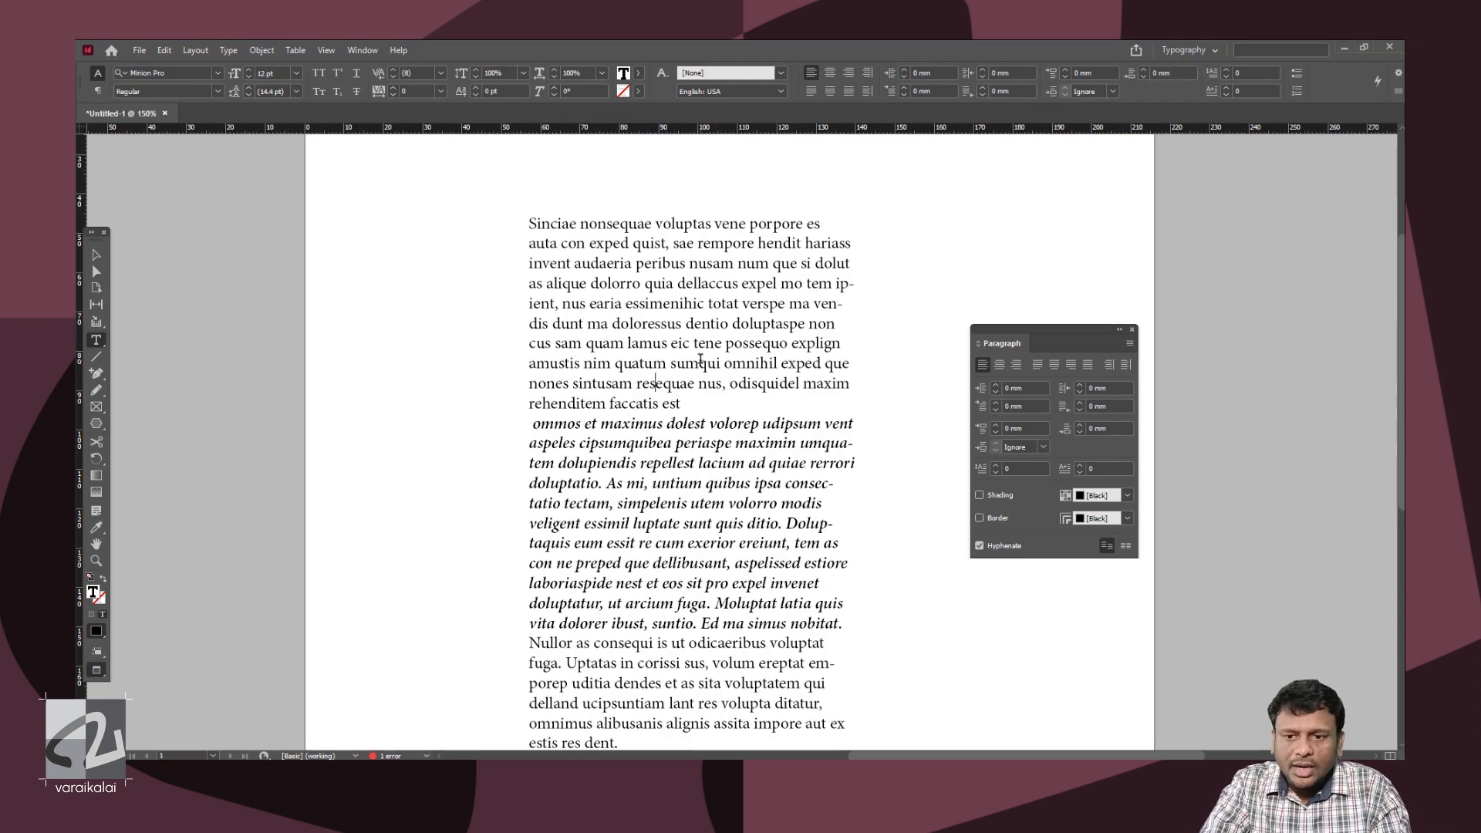
Set the first paragraph's last-line right indent to 2 mm, then try right alignment with a larger last-line indent.
{"action": "left_click", "coordinate": [1081, 403]}
{"action": "left_click", "coordinate": [1081, 402]}
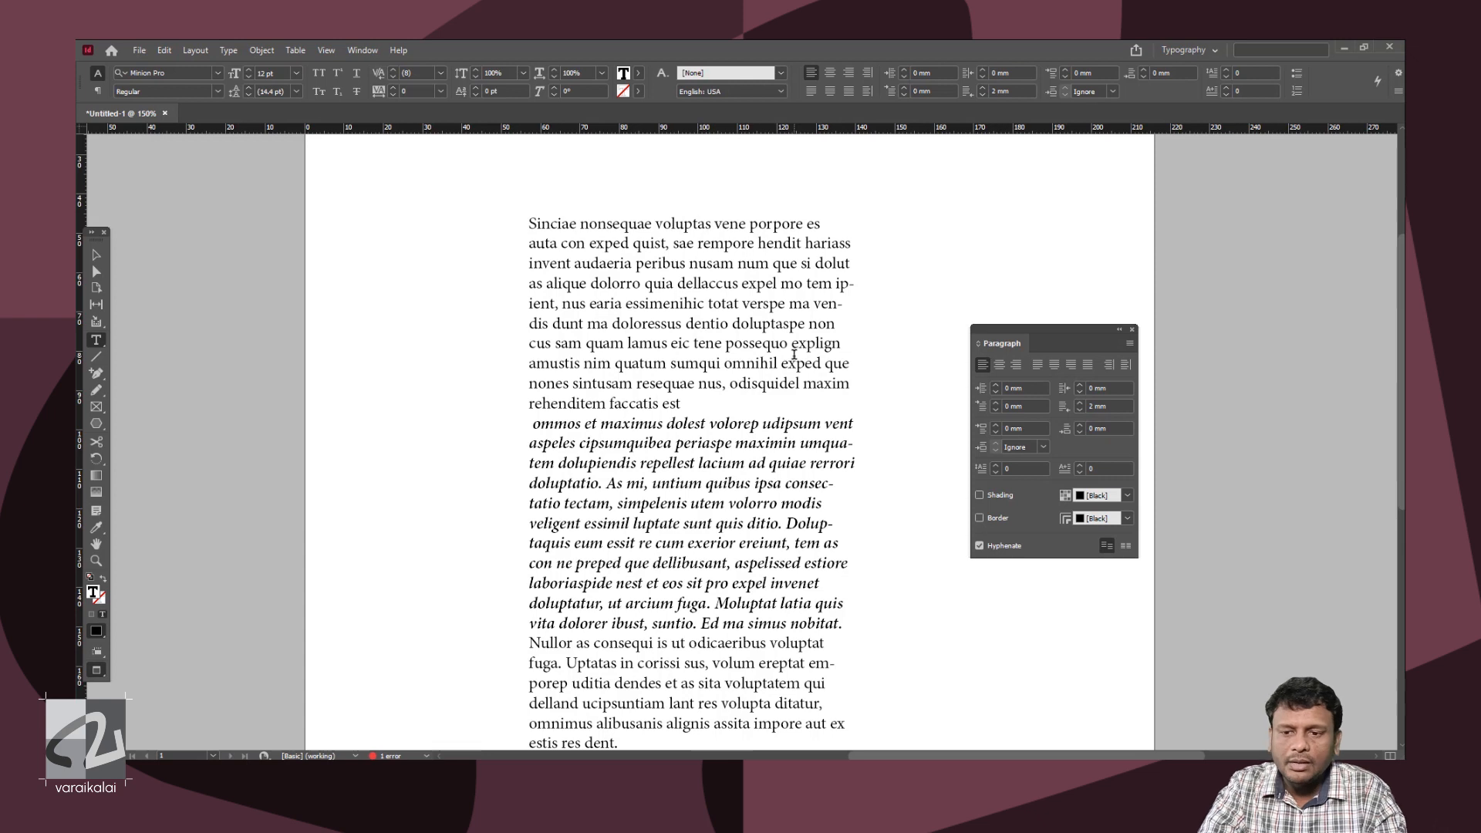
{"action": "left_click", "coordinate": [1017, 364]}
{"action": "left_click", "coordinate": [1078, 402]}
{"action": "left_click", "coordinate": [1078, 402]}
{"action": "left_click", "coordinate": [1079, 402]}
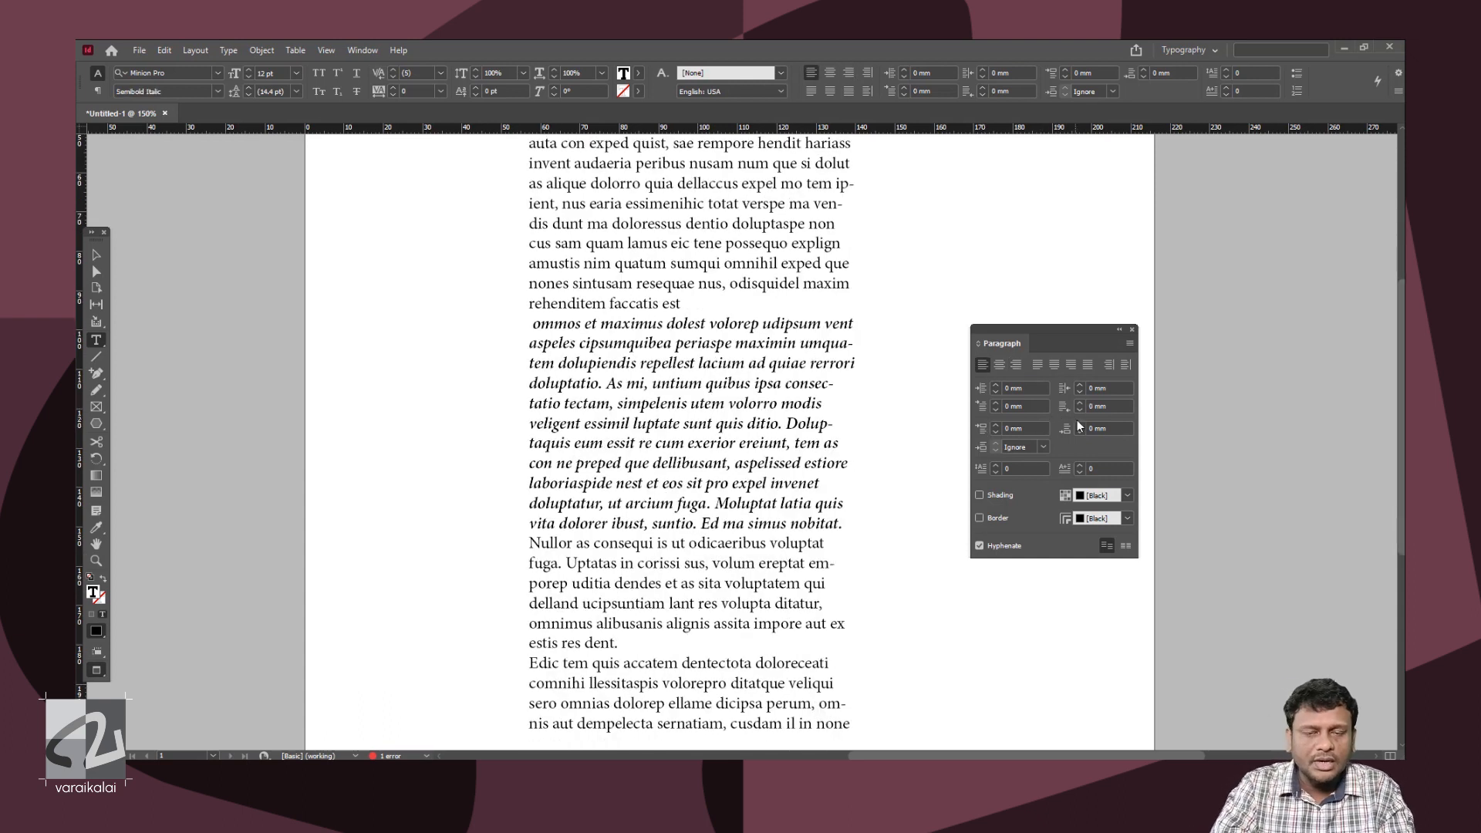
Set the space before the italic paragraph to 7 mm.
{"action": "left_click", "coordinate": [673, 426]}
{"action": "left_click", "coordinate": [996, 425]}
{"action": "left_click", "coordinate": [995, 425]}
{"action": "left_click", "coordinate": [995, 425]}
{"action": "left_click", "coordinate": [995, 425]}
{"action": "left_click", "coordinate": [996, 425]}
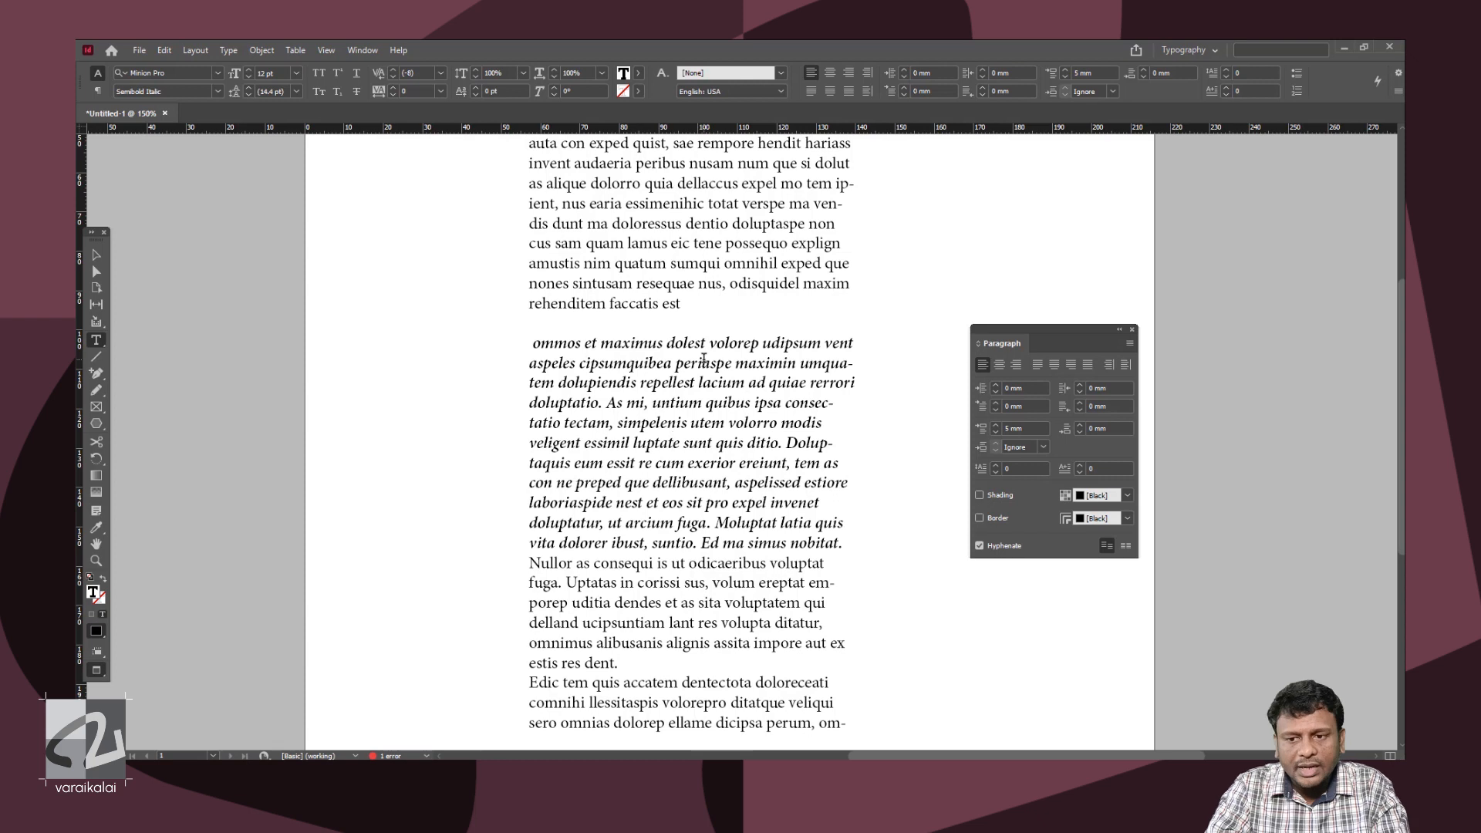
{"action": "left_click", "coordinate": [995, 426]}
{"action": "left_click", "coordinate": [995, 426]}
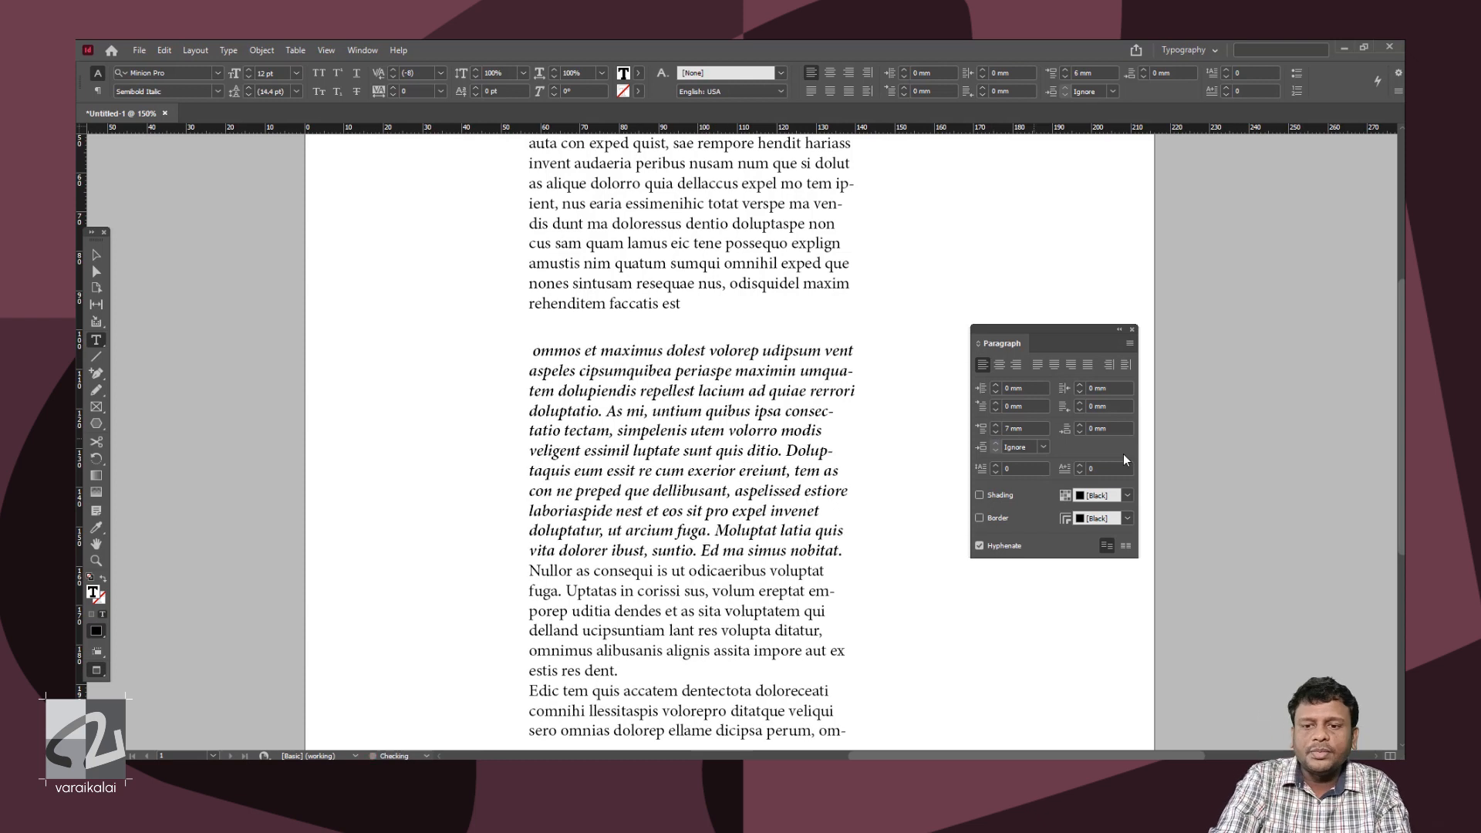
Set the space after the italic paragraph to 5 mm.
{"action": "left_click", "coordinate": [1079, 425]}
{"action": "left_click", "coordinate": [1077, 426]}
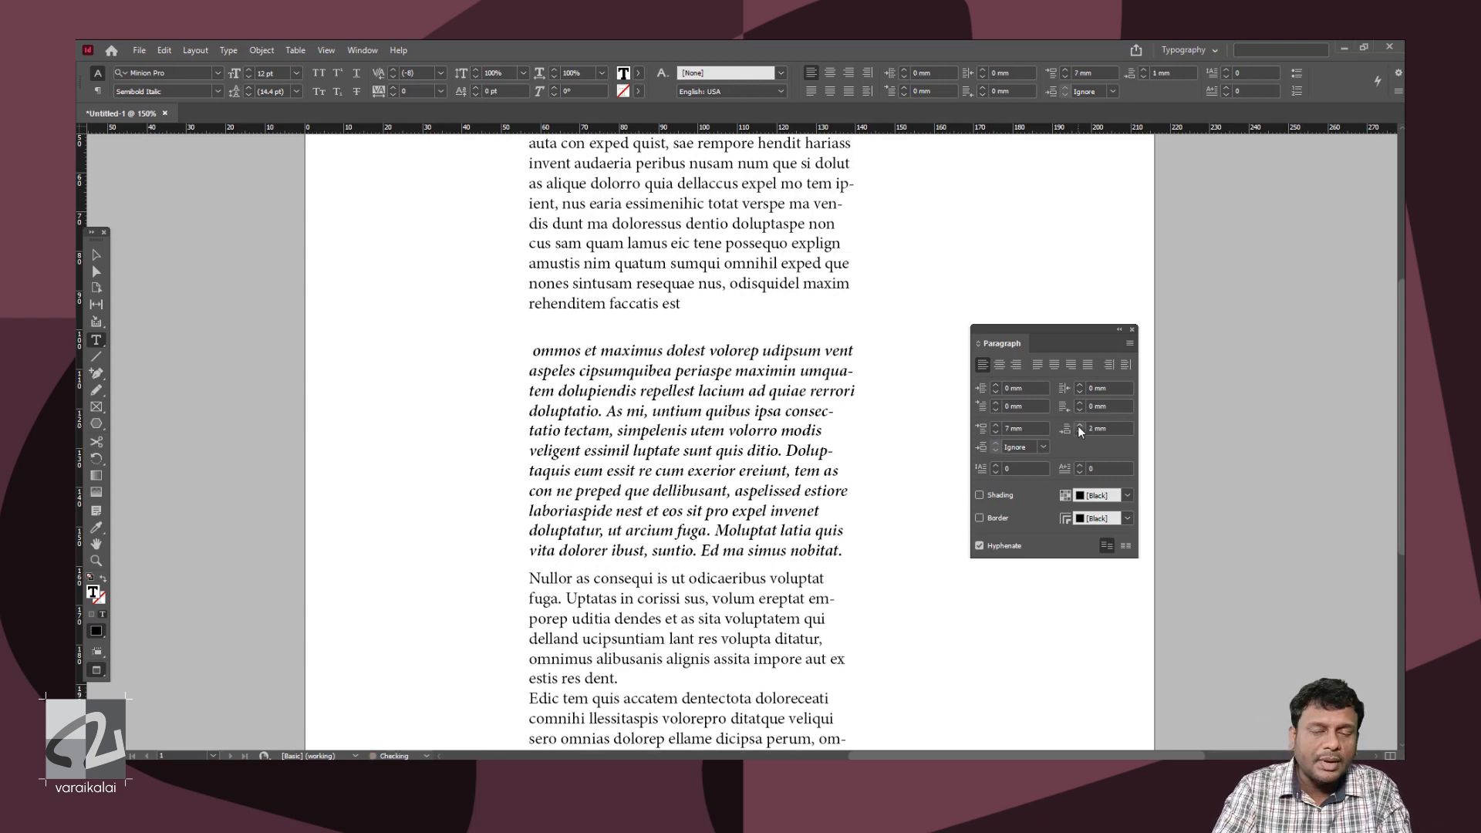
{"action": "left_click", "coordinate": [1077, 425]}
{"action": "left_click", "coordinate": [1079, 425]}
{"action": "left_click", "coordinate": [1079, 426]}
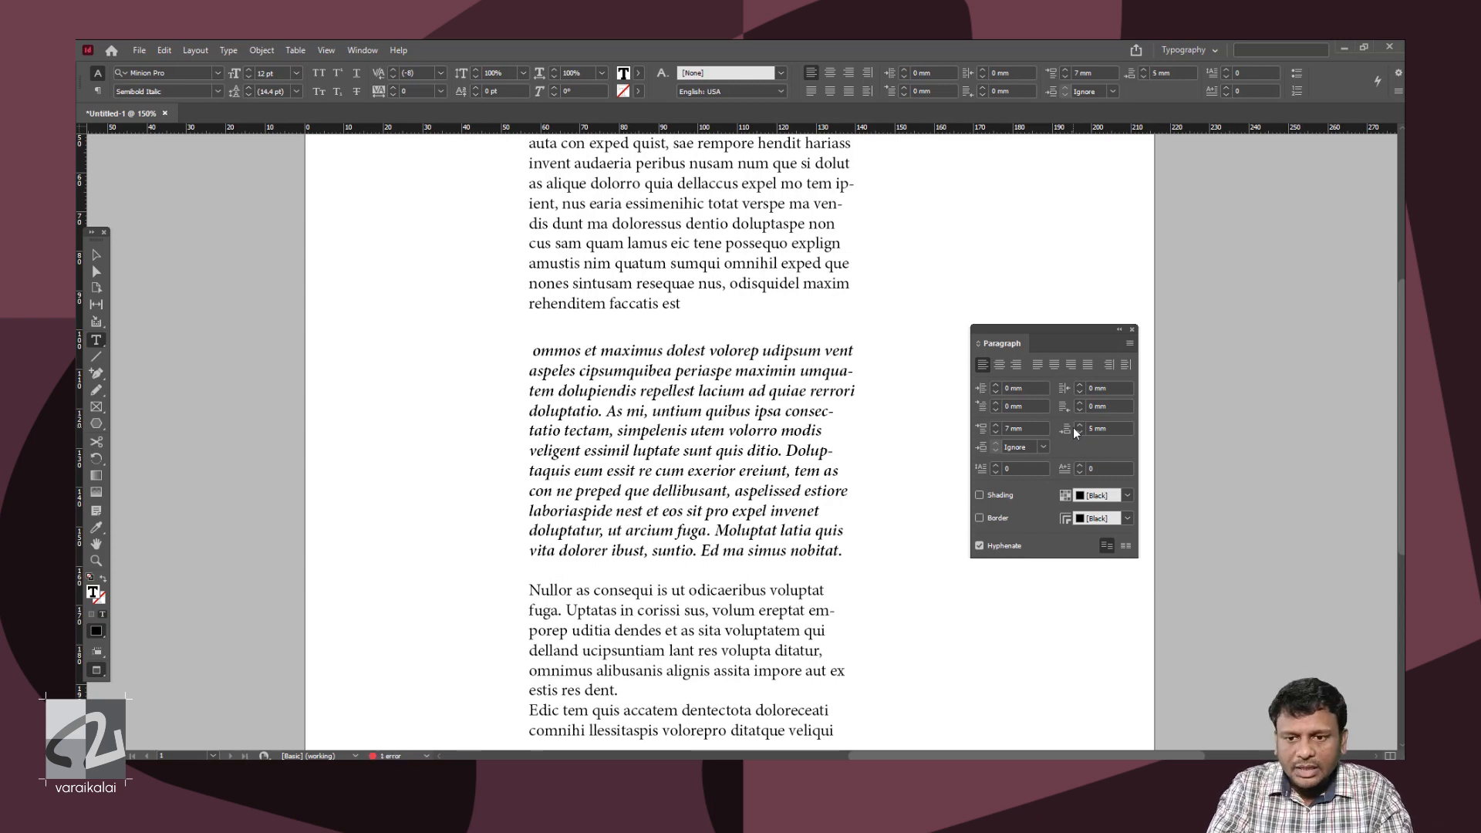
{"action": "left_click", "coordinate": [1079, 431]}
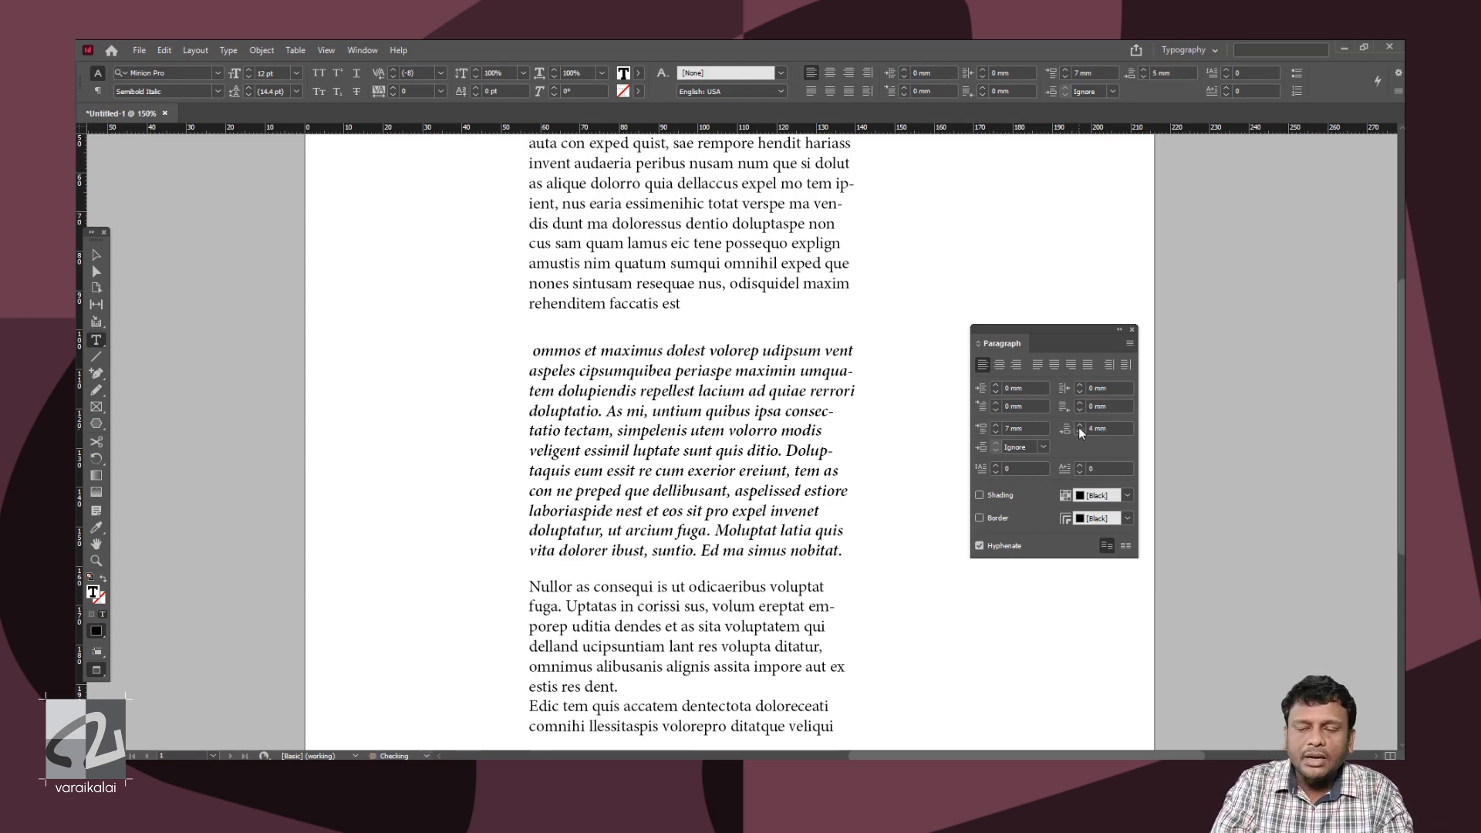
{"action": "left_click", "coordinate": [1080, 426]}
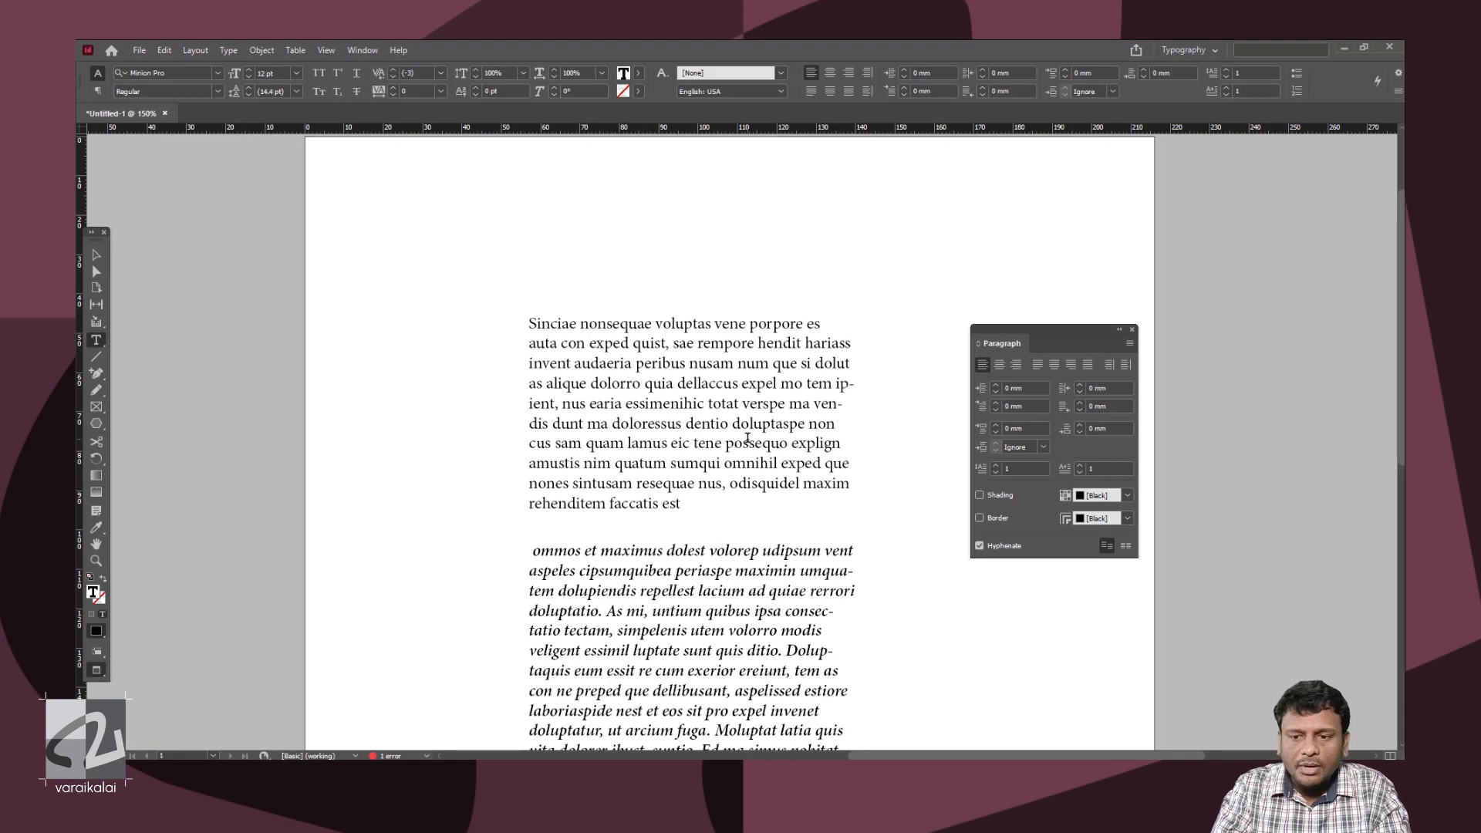
Give the first paragraph a drop cap four lines high and six characters long.
{"action": "left_click", "coordinate": [997, 465]}
{"action": "left_click", "coordinate": [997, 464]}
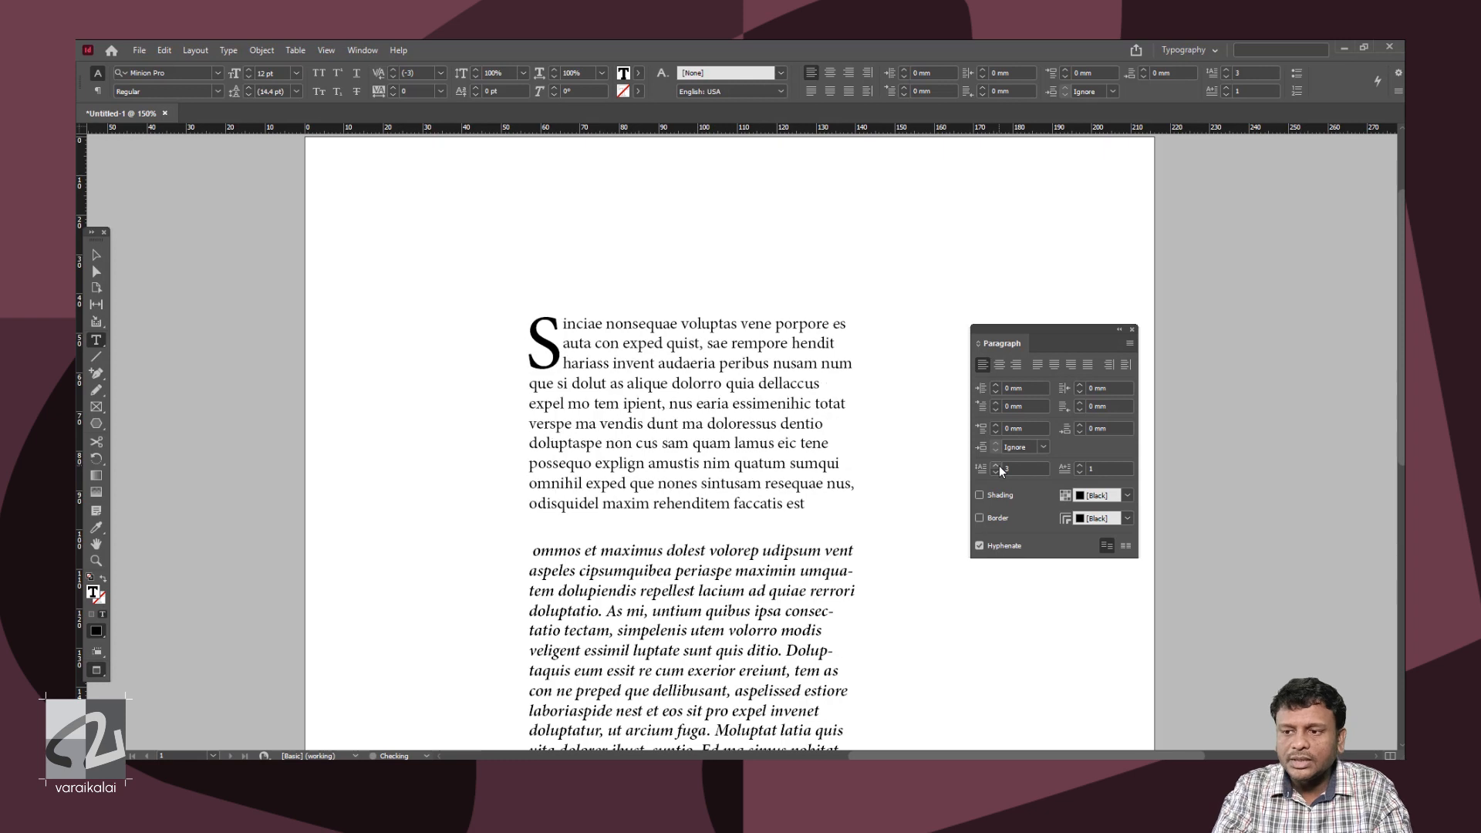
{"action": "left_click", "coordinate": [997, 465]}
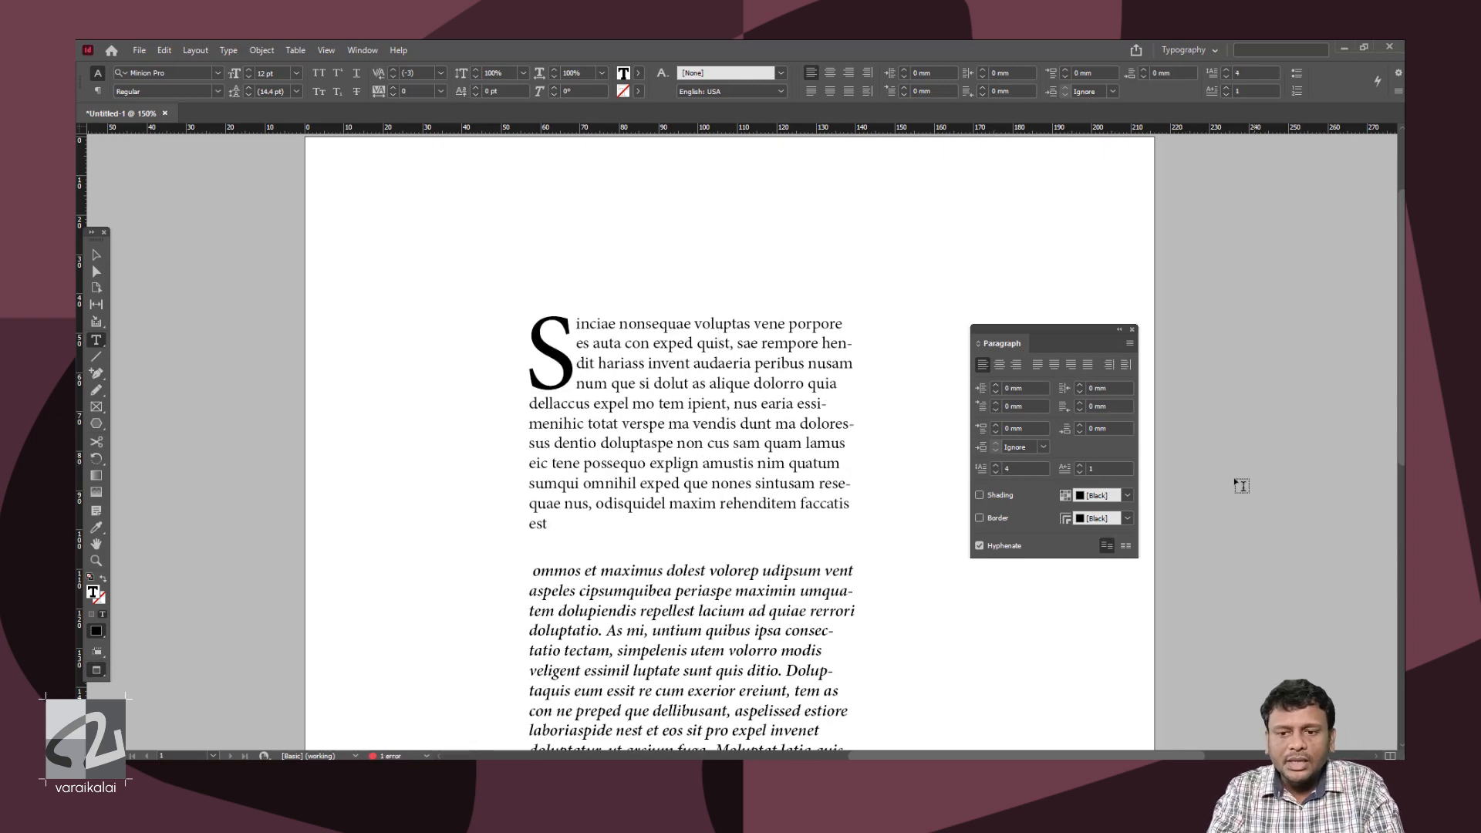
{"action": "left_click", "coordinate": [1081, 466]}
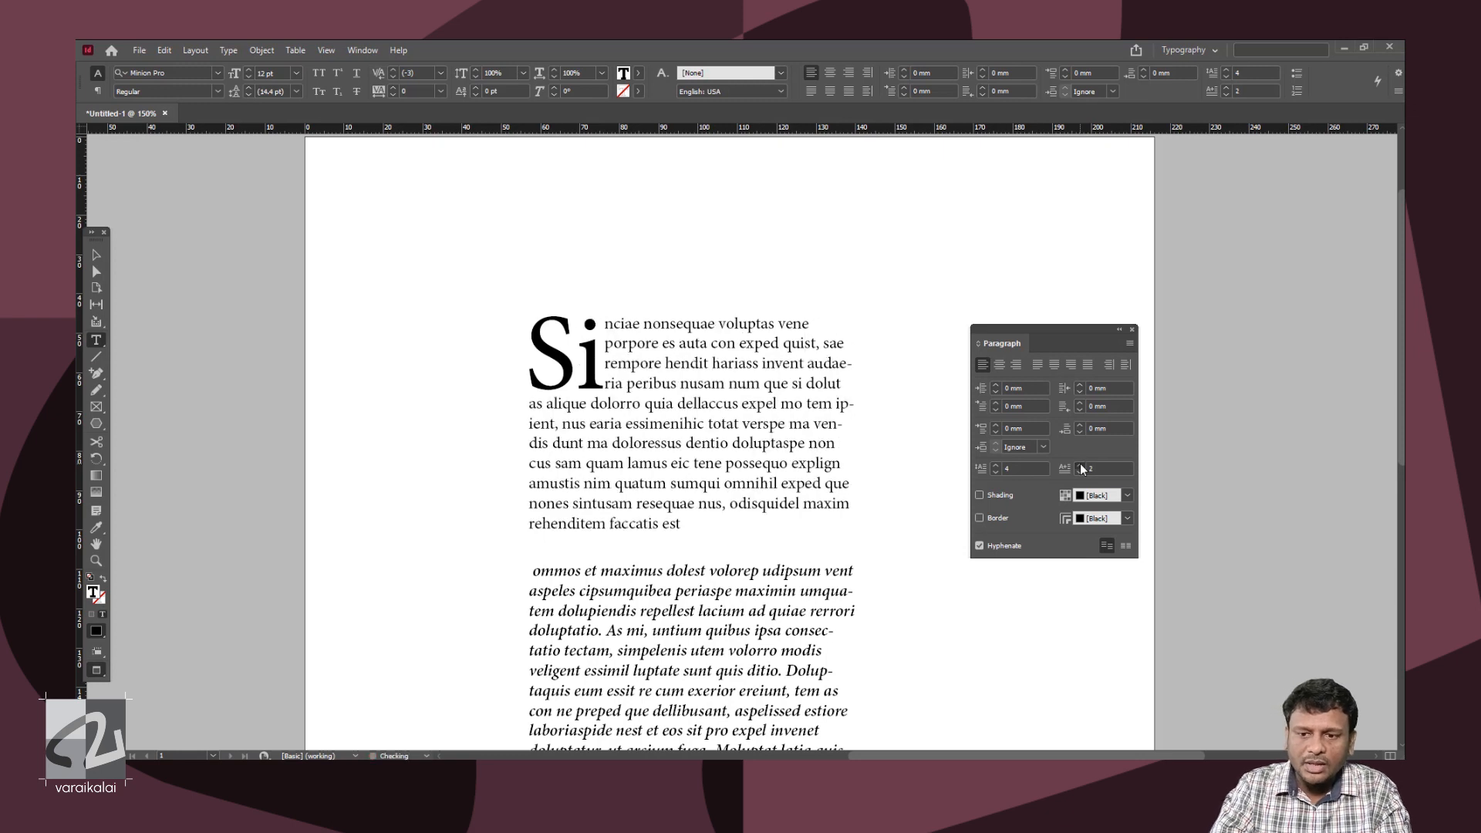
{"action": "left_click", "coordinate": [1081, 466]}
{"action": "left_click", "coordinate": [1081, 466]}
{"action": "left_click", "coordinate": [1081, 465]}
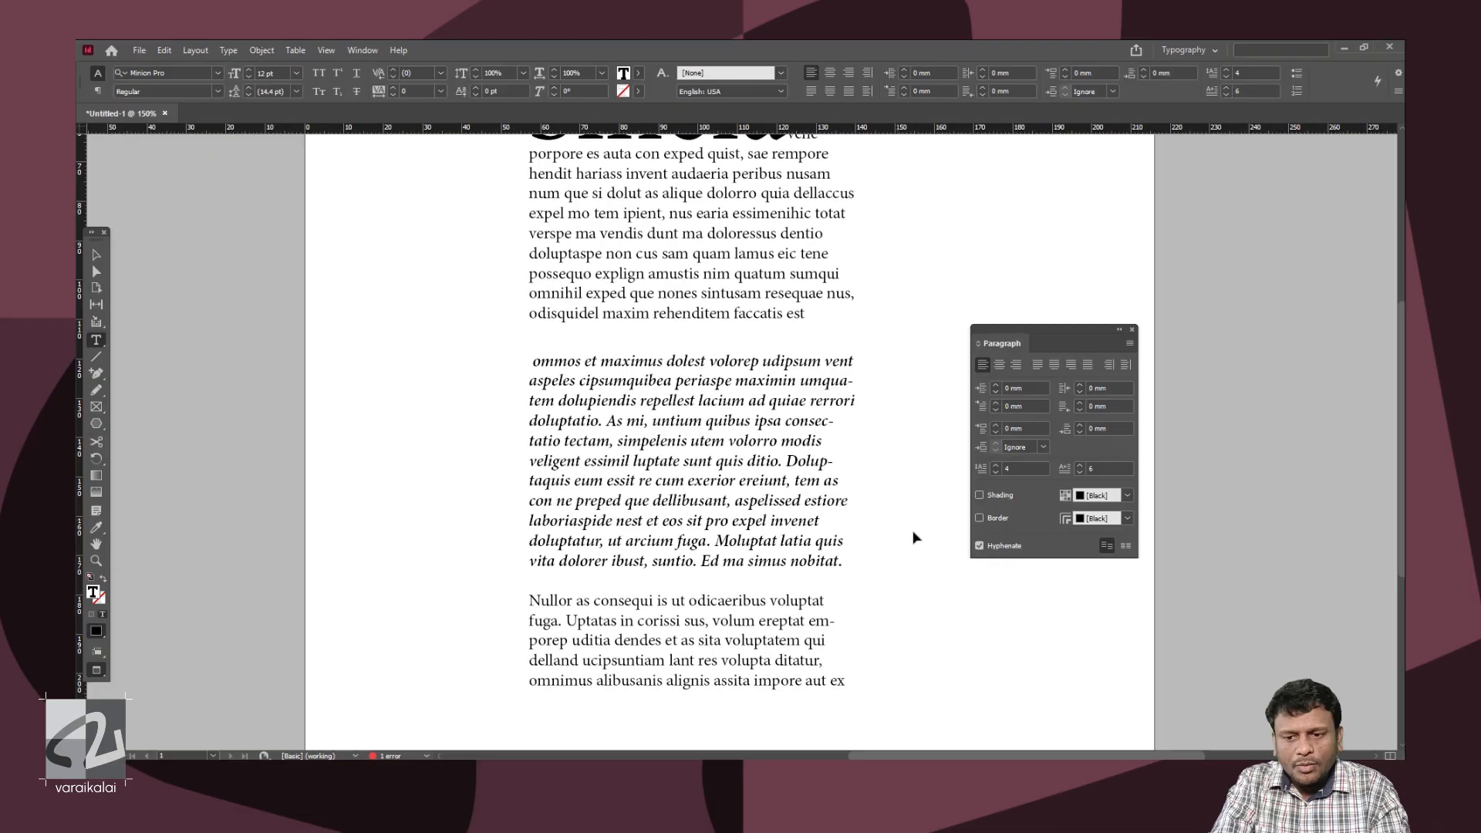
Select most of the italic paragraph's lines and turn off hyphenation for it.
{"action": "key", "text": "ctrl+a"}
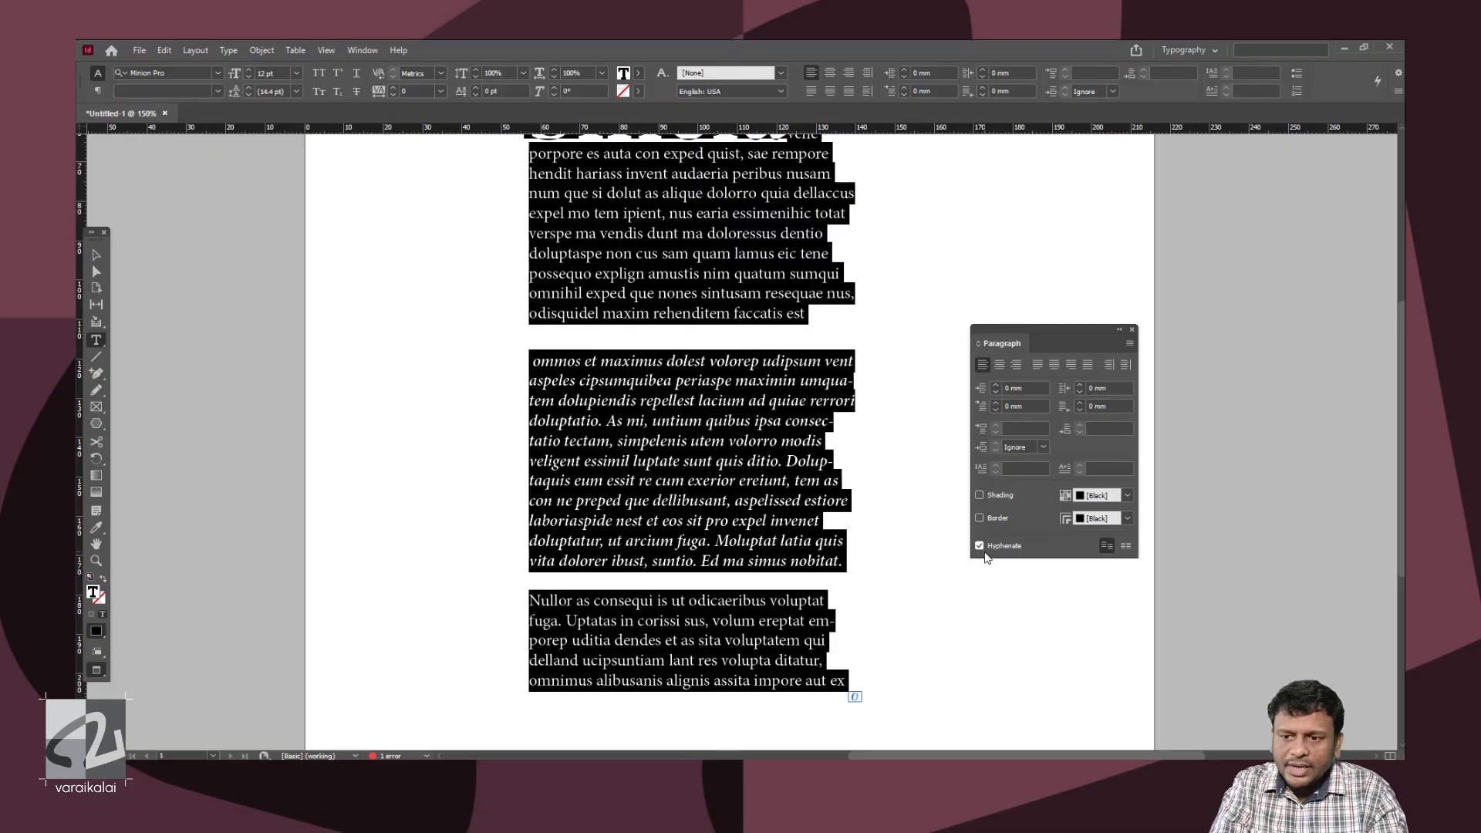
{"action": "left_click", "coordinate": [811, 500]}
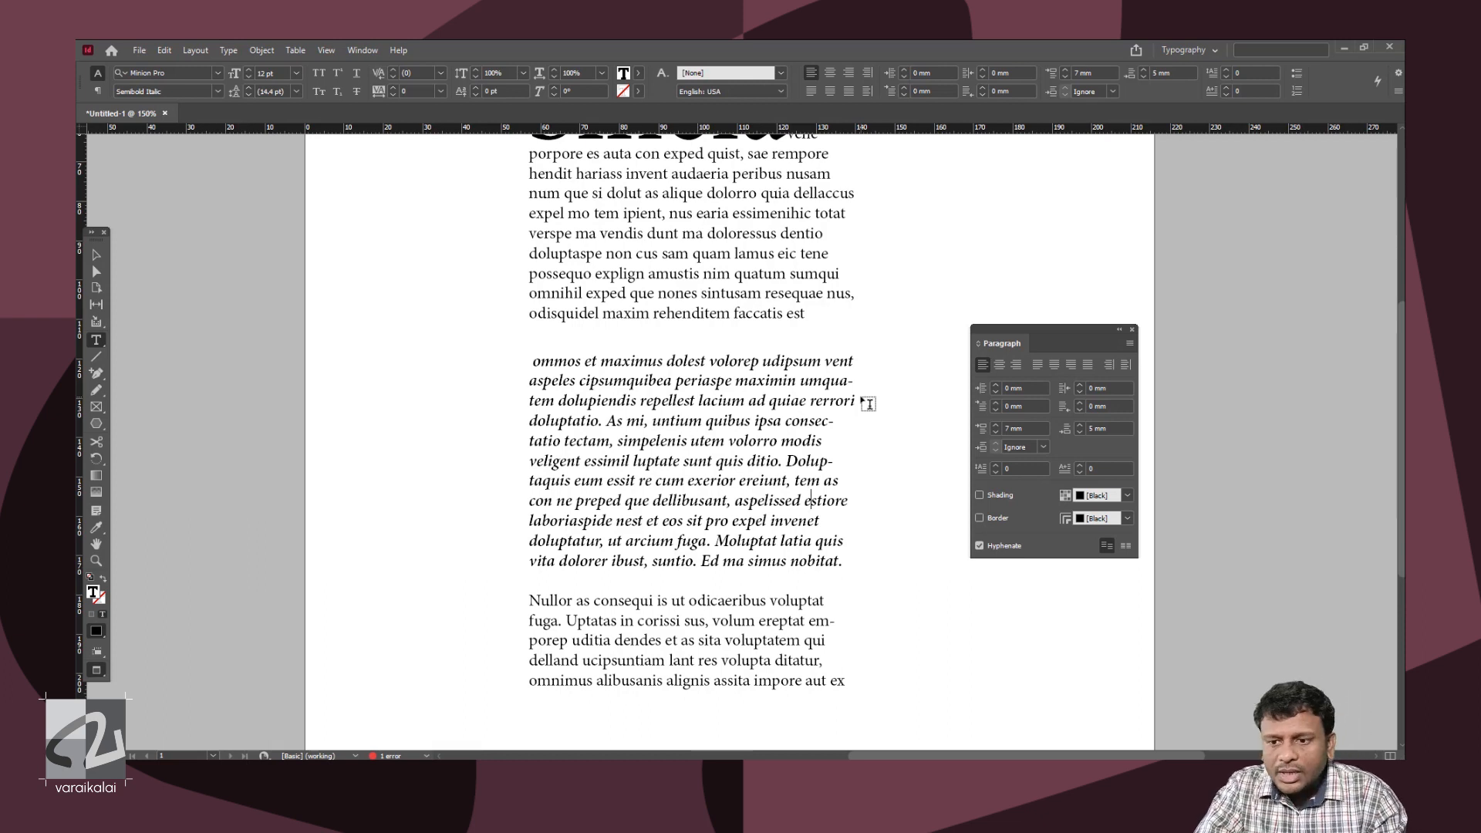
{"action": "left_click_drag", "start_coordinate": [611, 378], "coordinate": [714, 543]}
{"action": "left_click", "coordinate": [1015, 547]}
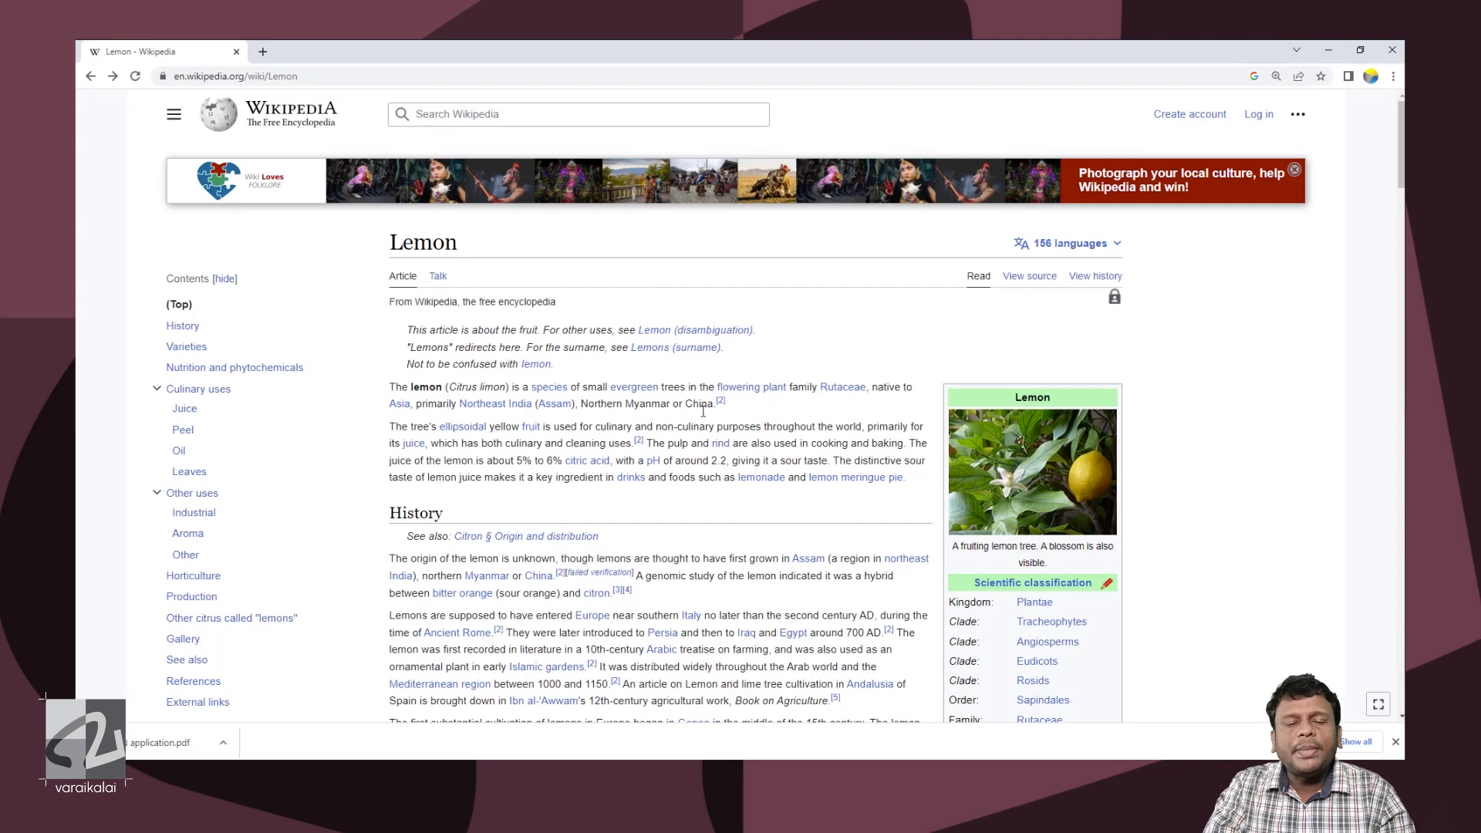
Look over the Wikipedia Lemon article in the browser and the formatted Lemon page layout in InDesign.
{"action": "scroll", "coordinate": [521, 492], "scroll_direction": "down", "scroll_amount": 2}
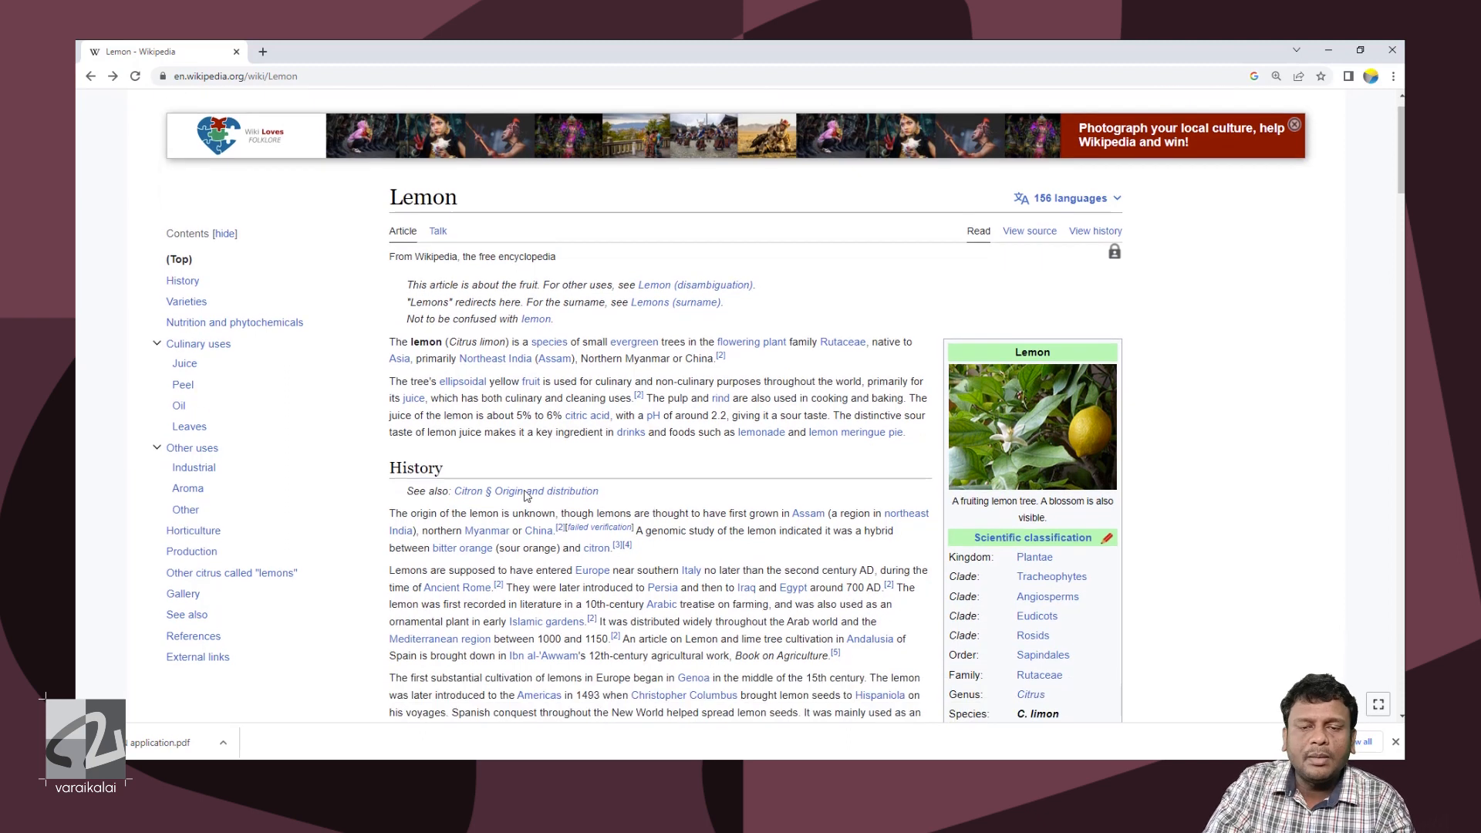
{"action": "scroll", "coordinate": [520, 493], "scroll_direction": "down", "scroll_amount": 1}
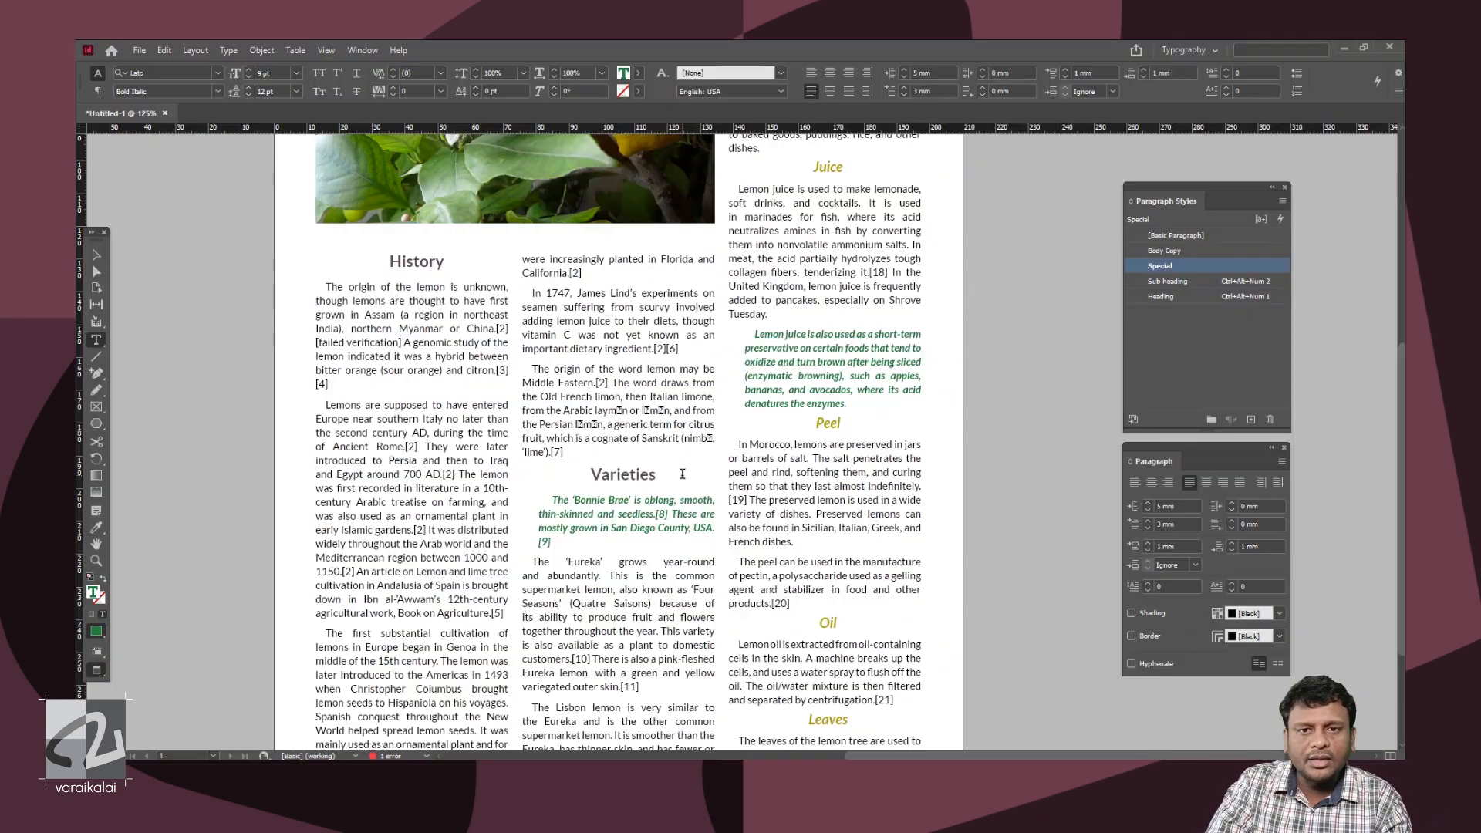
{"action": "scroll", "coordinate": [686, 483], "scroll_direction": "up", "scroll_amount": 5}
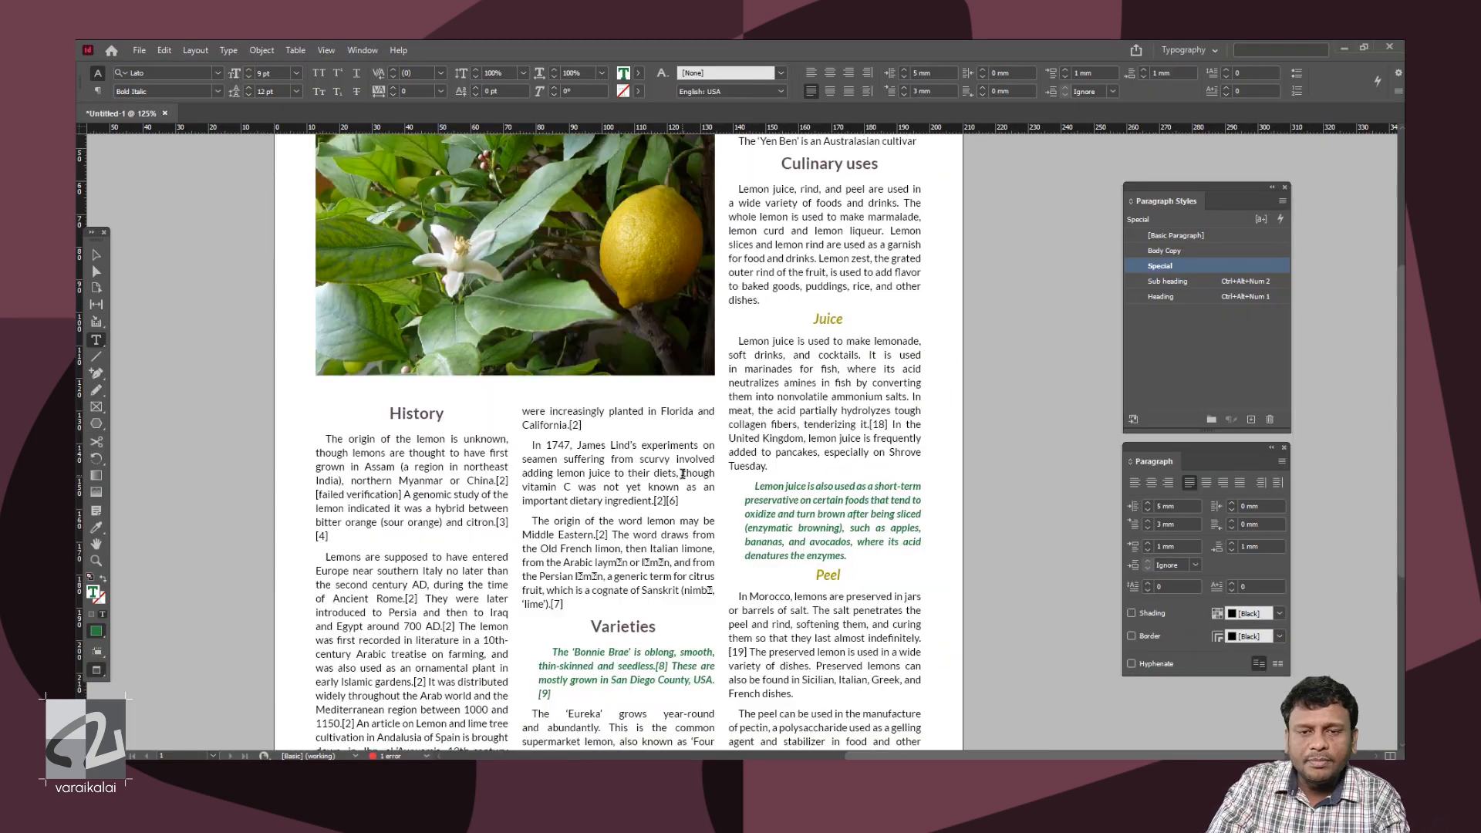
{"action": "key", "text": "ctrl+minus"}
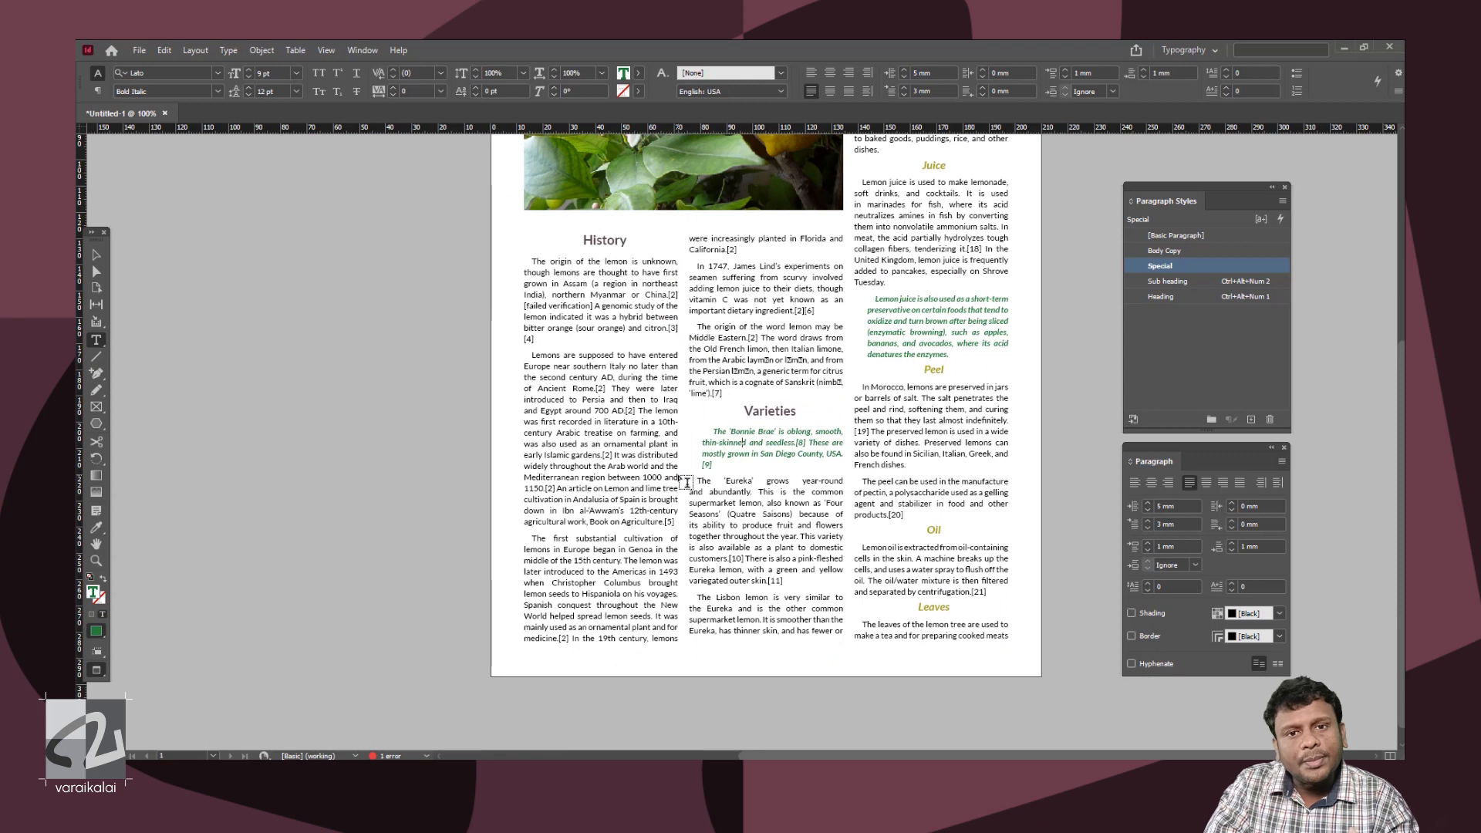
{"action": "key", "text": "ctrl+minus"}
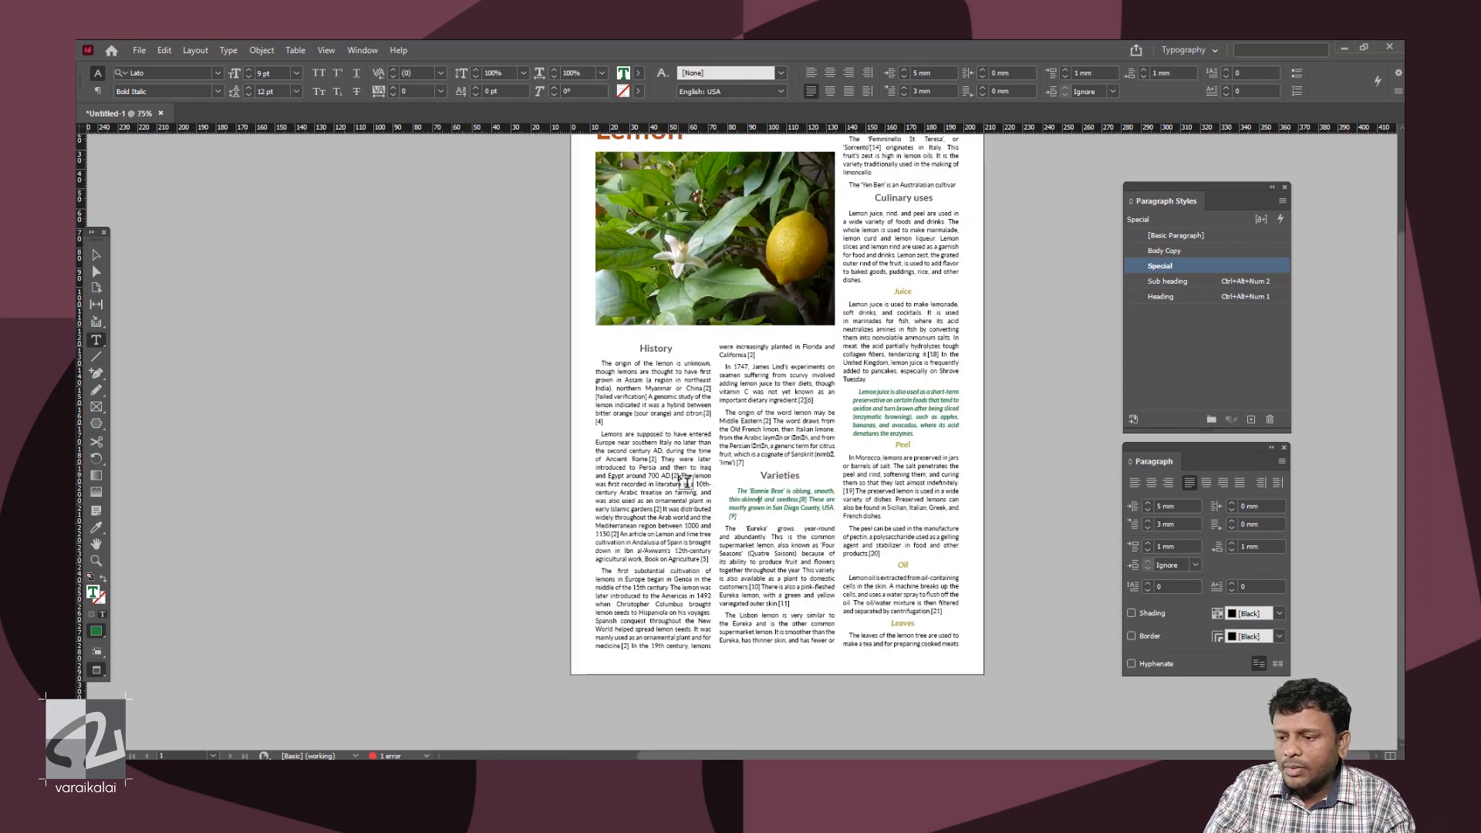